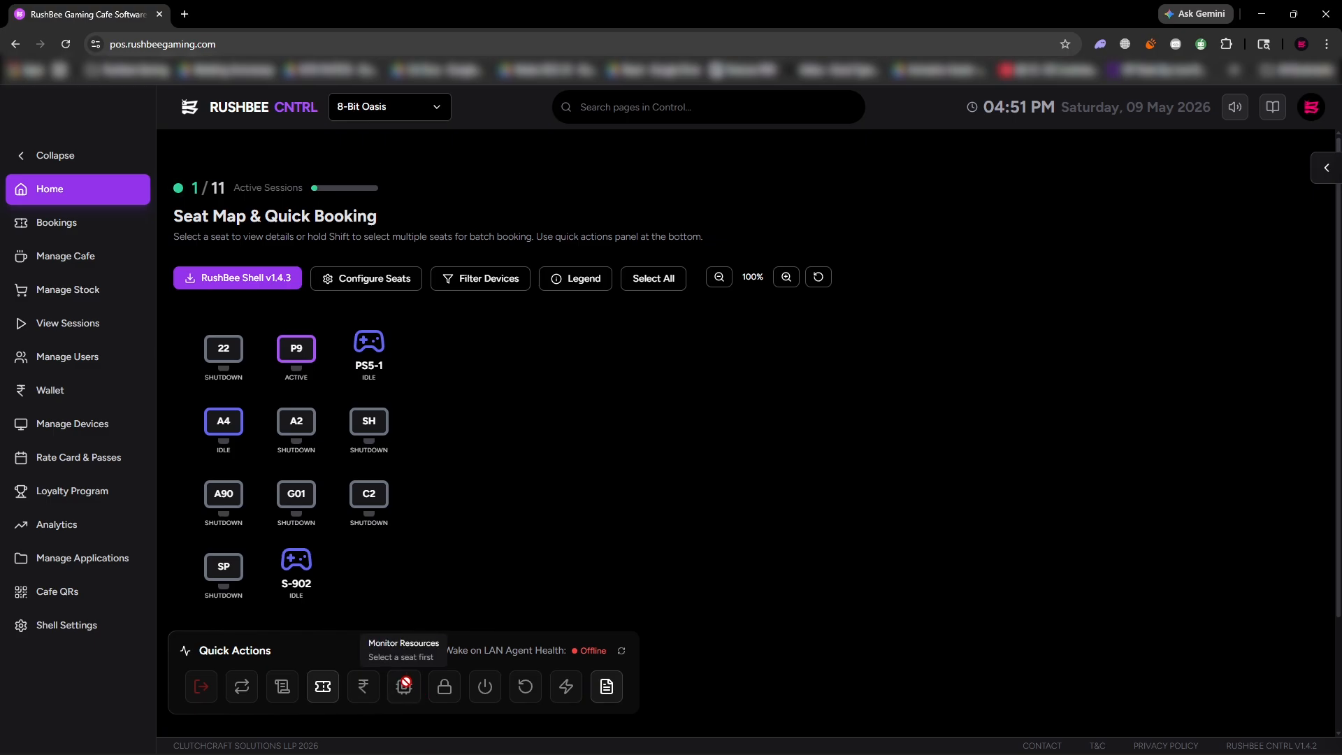
Open the resource monitor for seat P9 and review its real-time CPU, GPU, RAM, disk and network usage
left_click(292, 348)
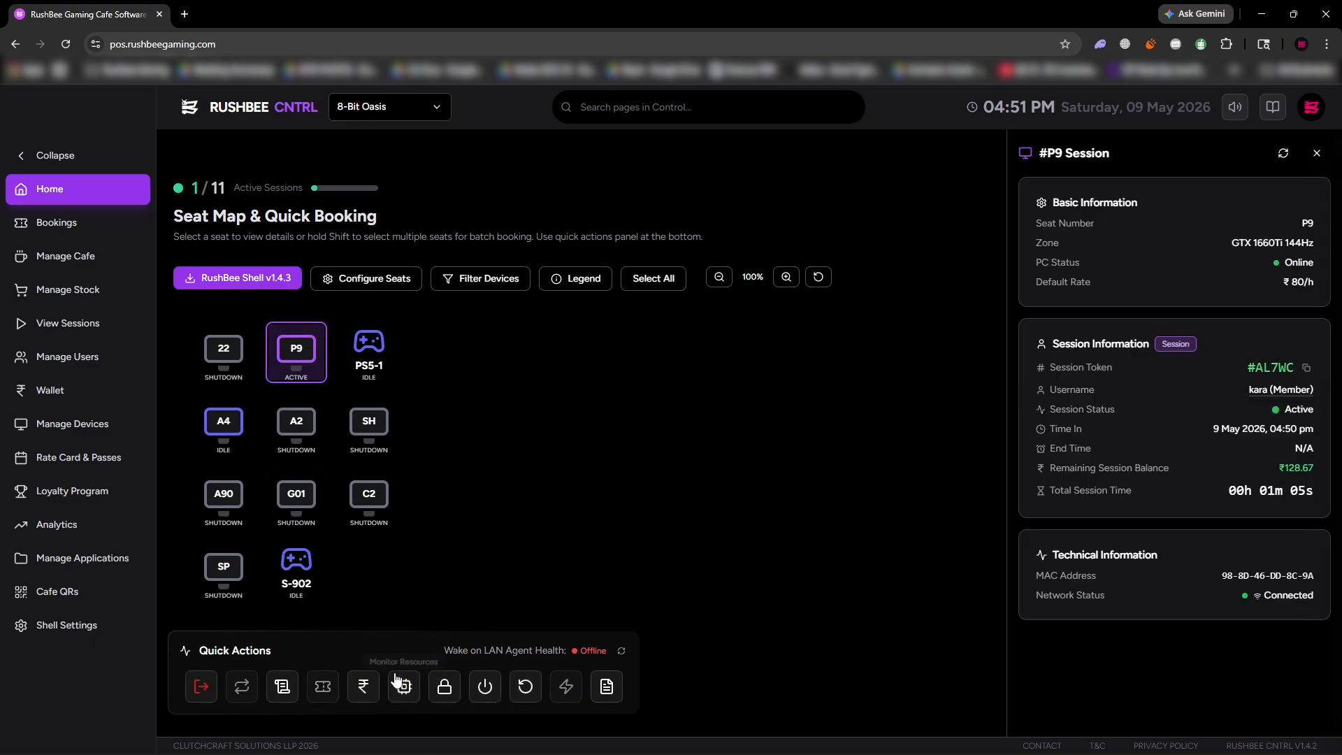
left_click(409, 695)
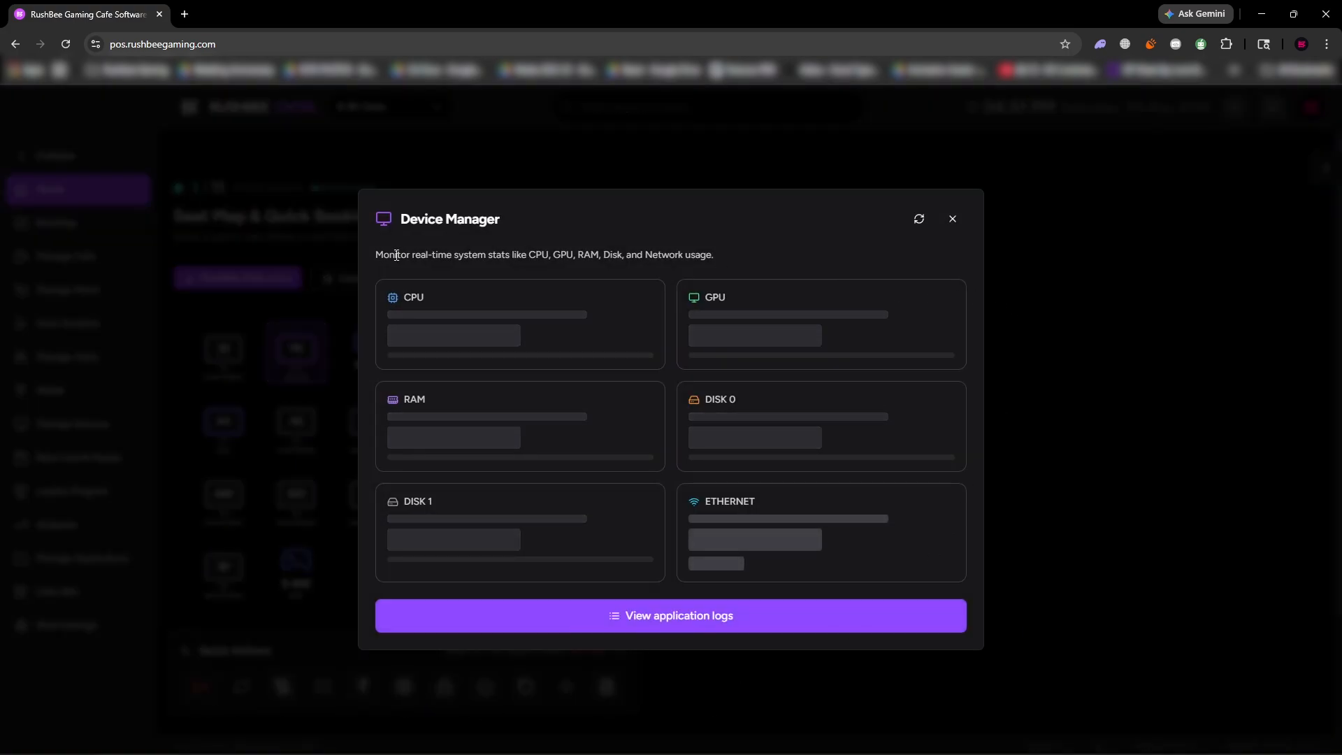
double_click(539, 255)
double_click(563, 254)
left_click(591, 255)
double_click(635, 254)
left_click(715, 262)
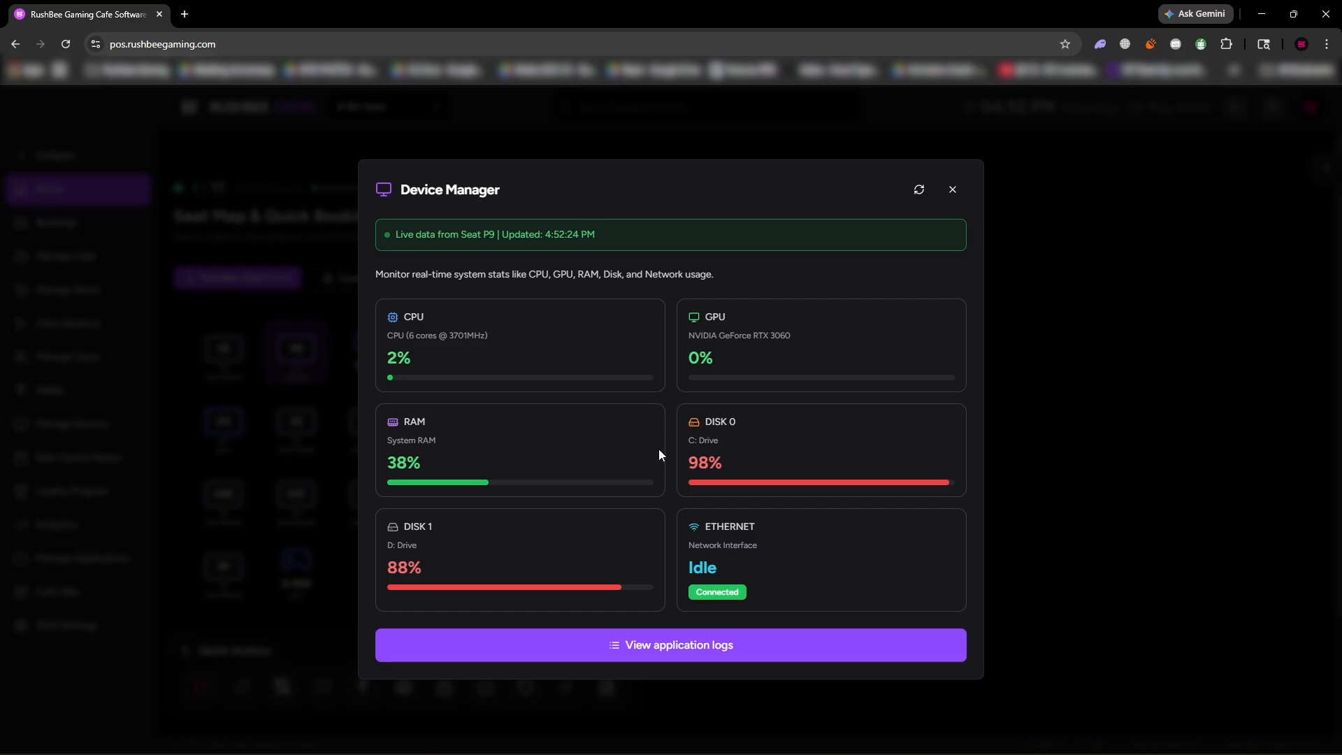
View seat P9's application logs with running processes and their resource usage, and close the Device Manager
left_click(671, 646)
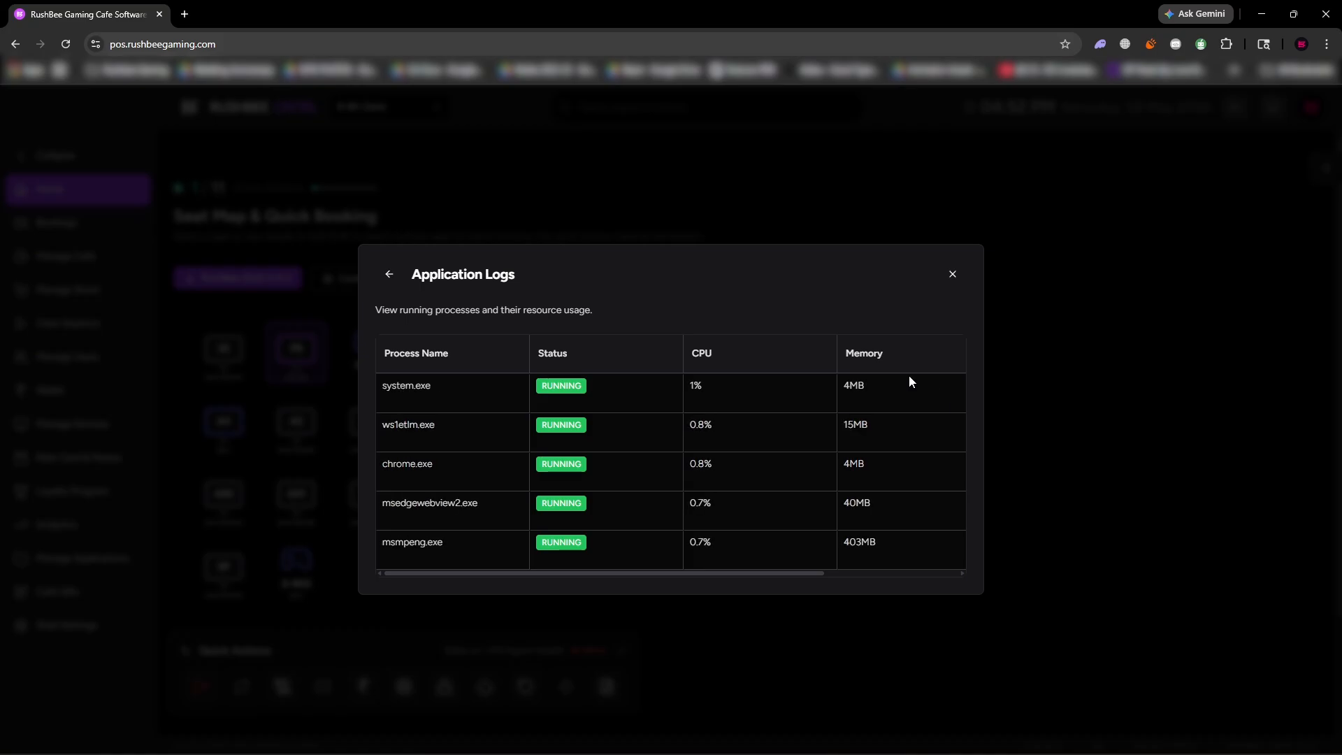
left_click(388, 277)
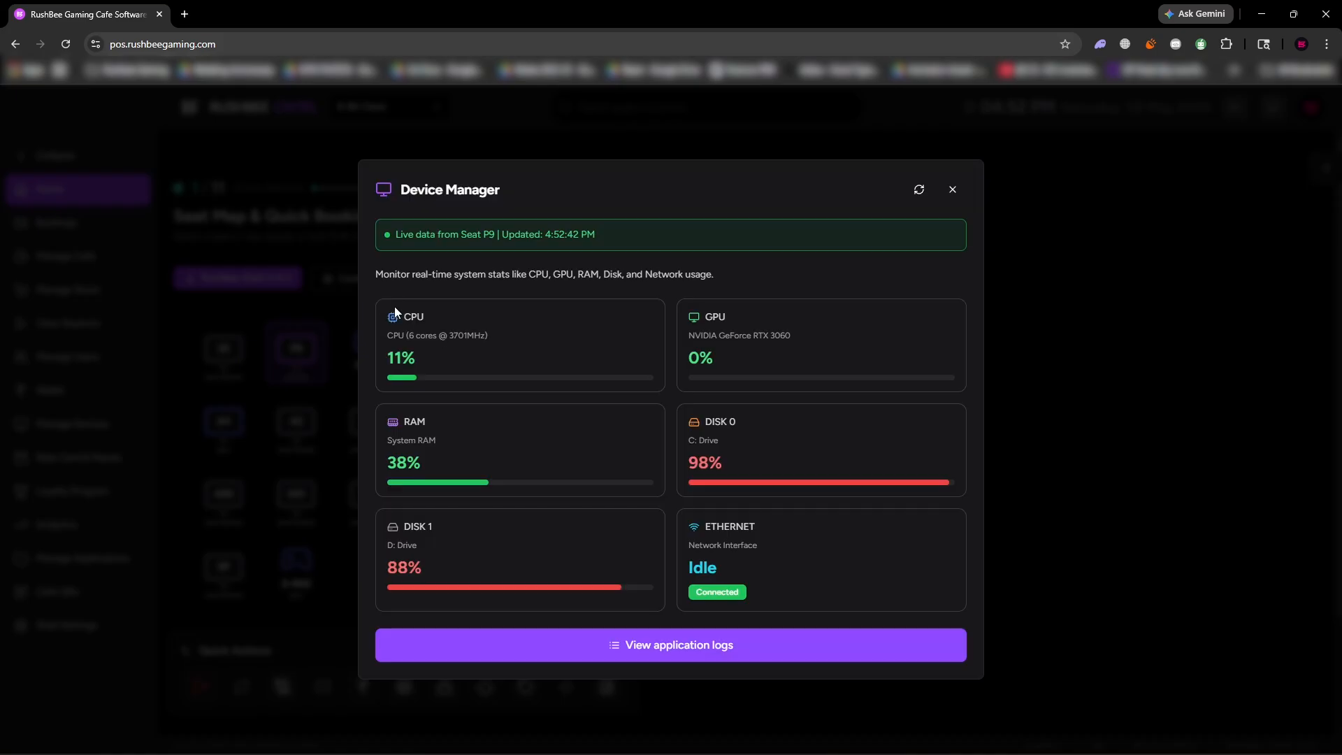
left_click(953, 192)
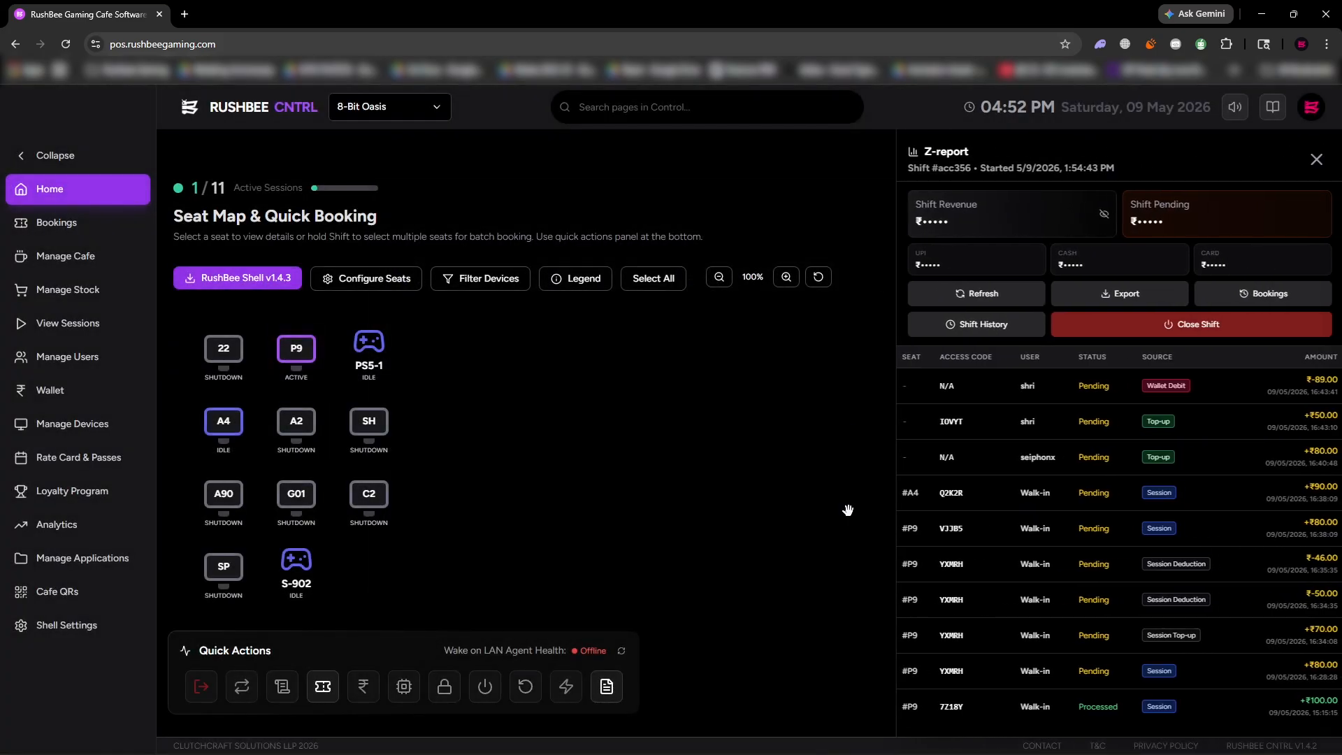
Review the end-session charge summary for seat P9 and cancel without ending the session
left_click(279, 368)
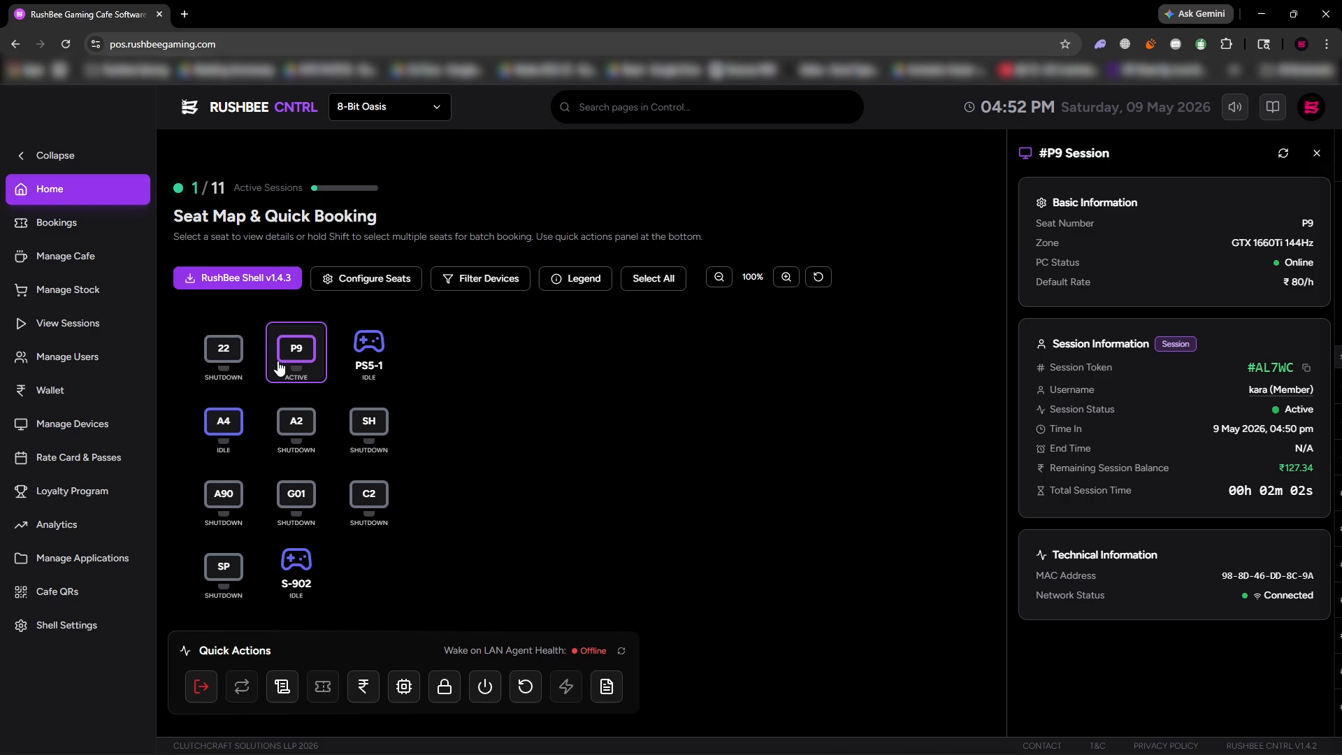
left_click(210, 684)
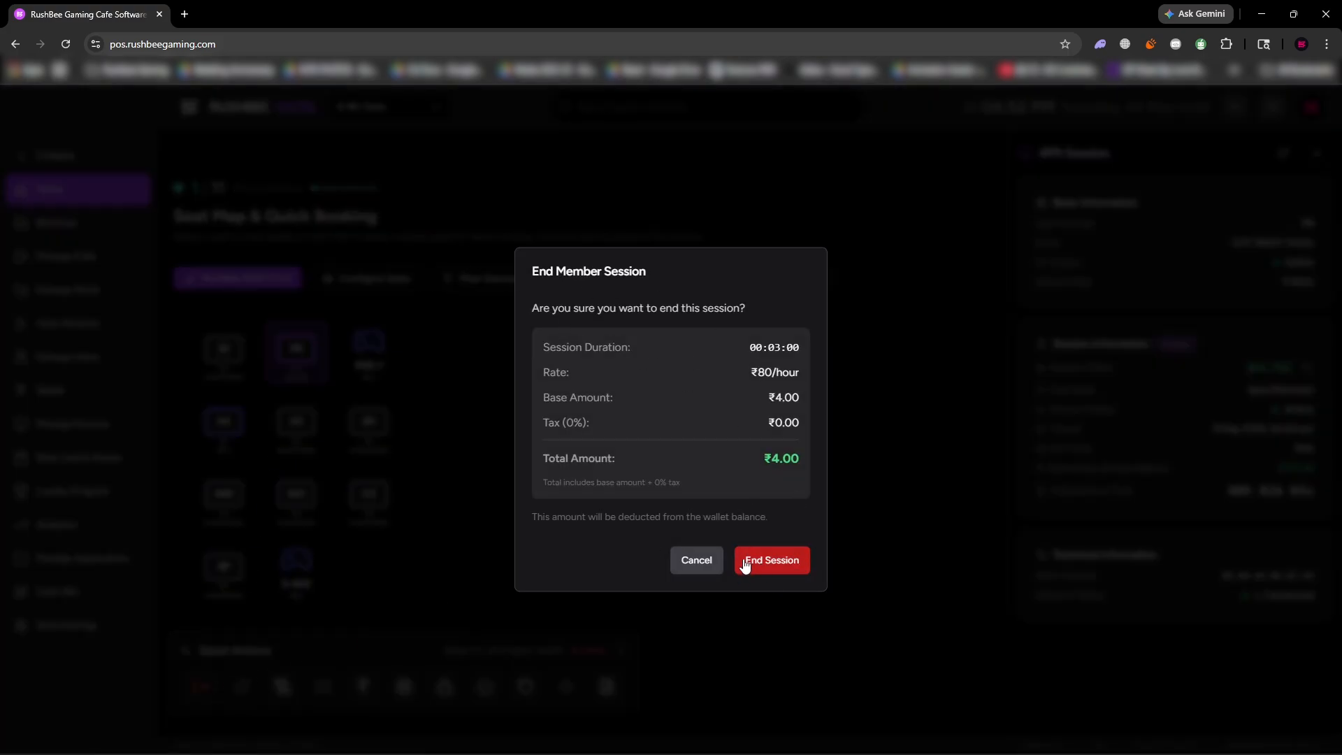
left_click(707, 558)
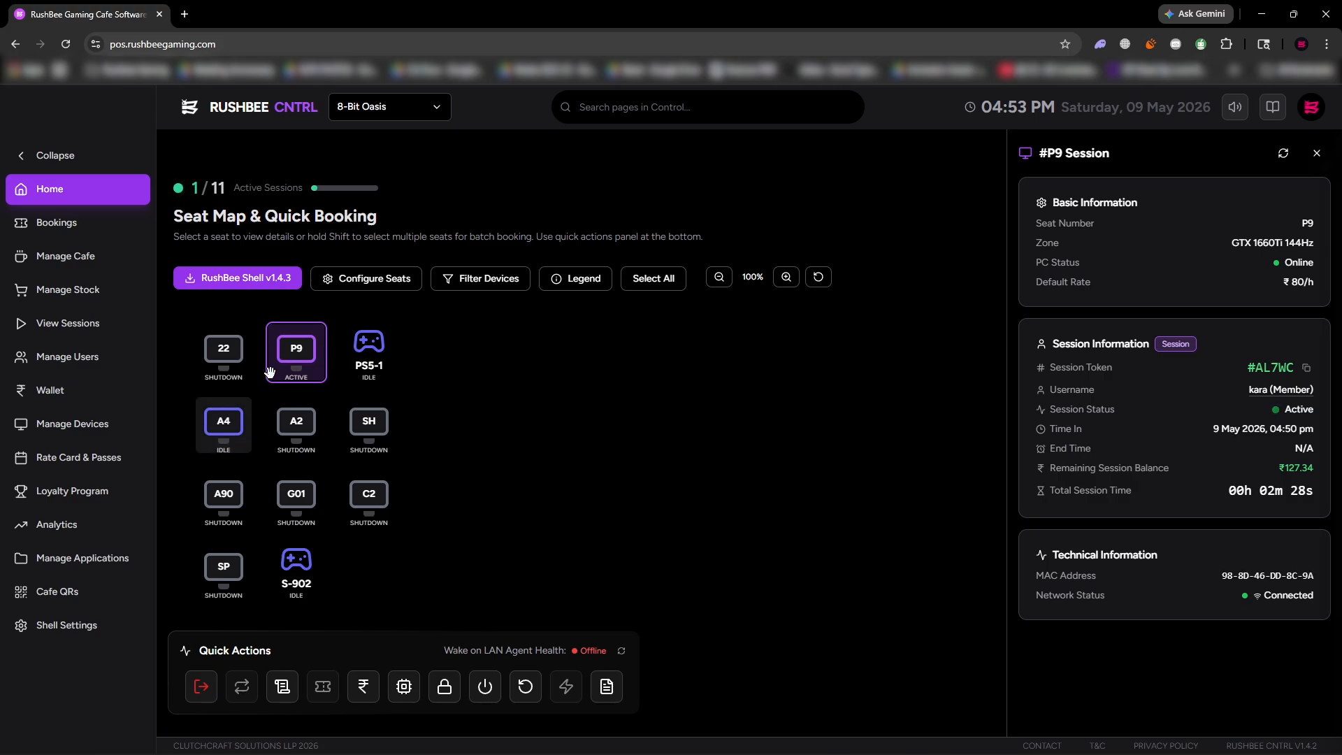
Transfer the active session from seat P9 to seat A4 and check P9's RushBee Shell login screen
left_click(234, 423, "shift")
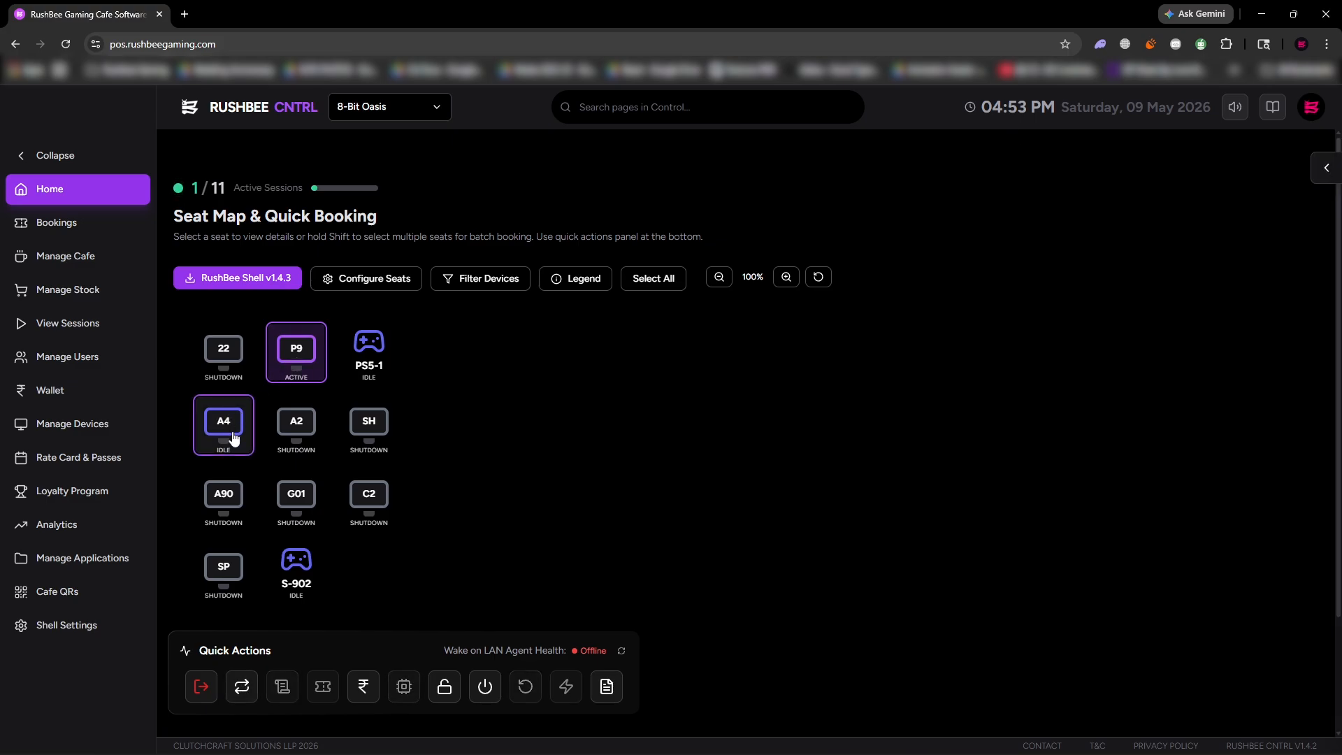
left_click(243, 686)
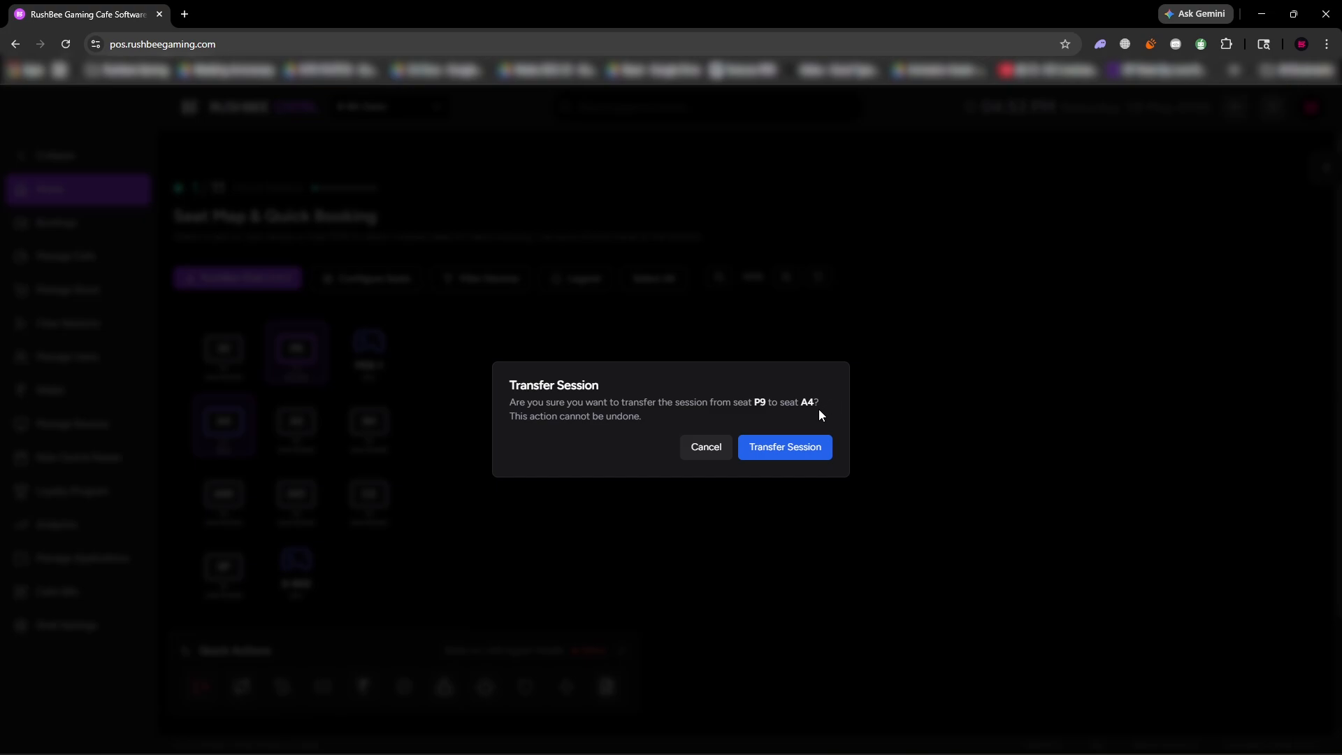
left_click(790, 454)
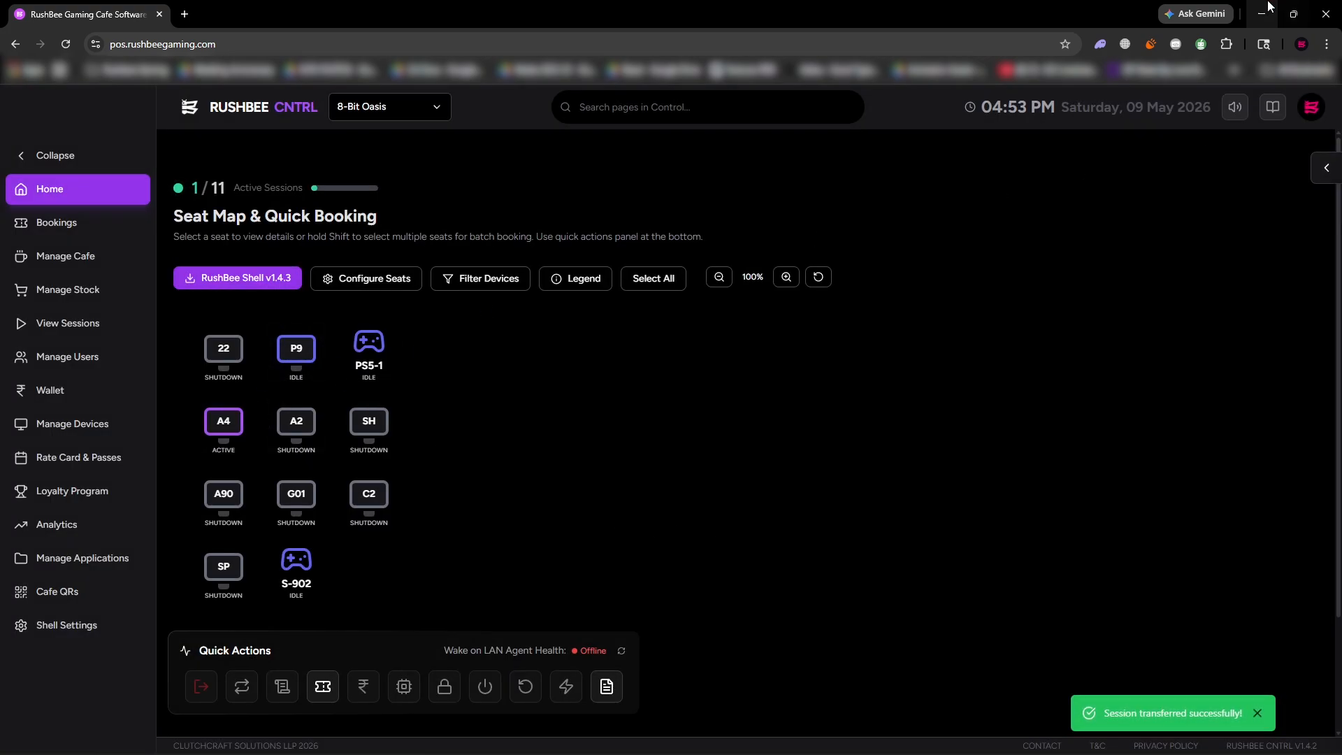
left_click(1268, 3)
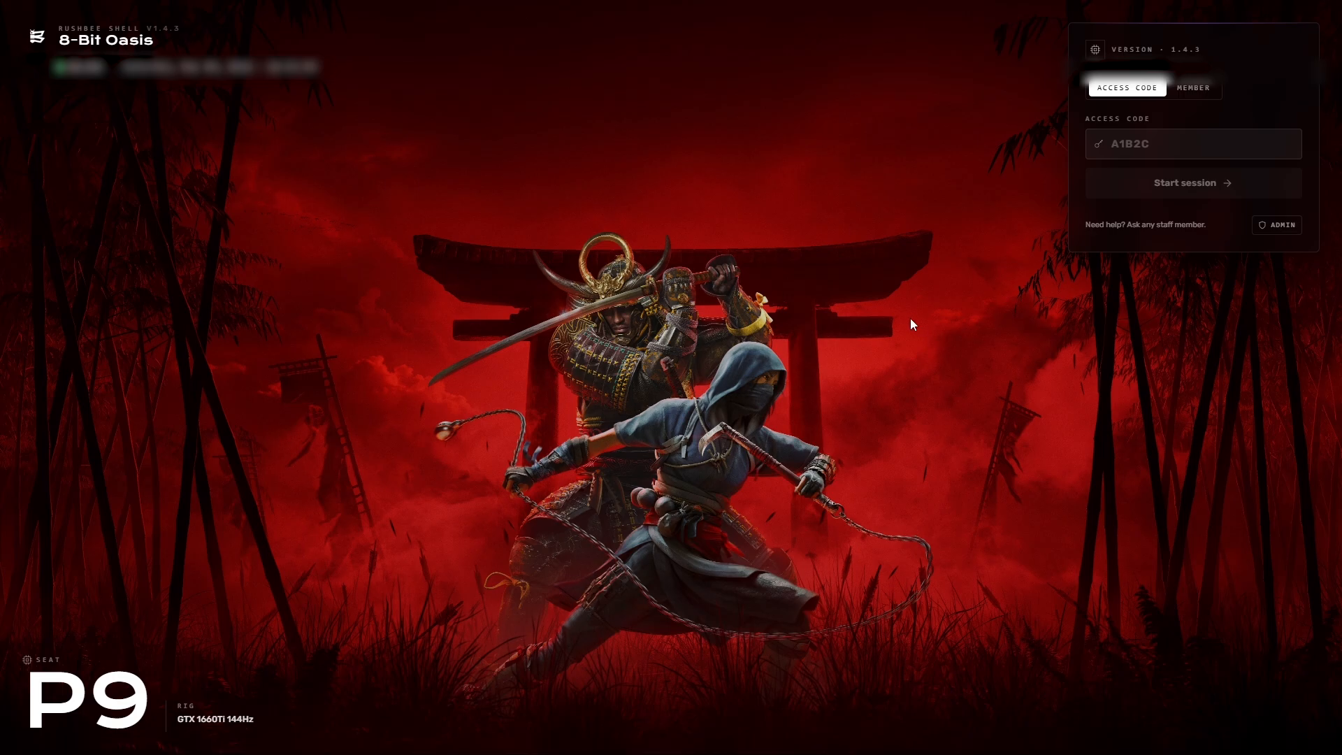
key("alt+Tab")
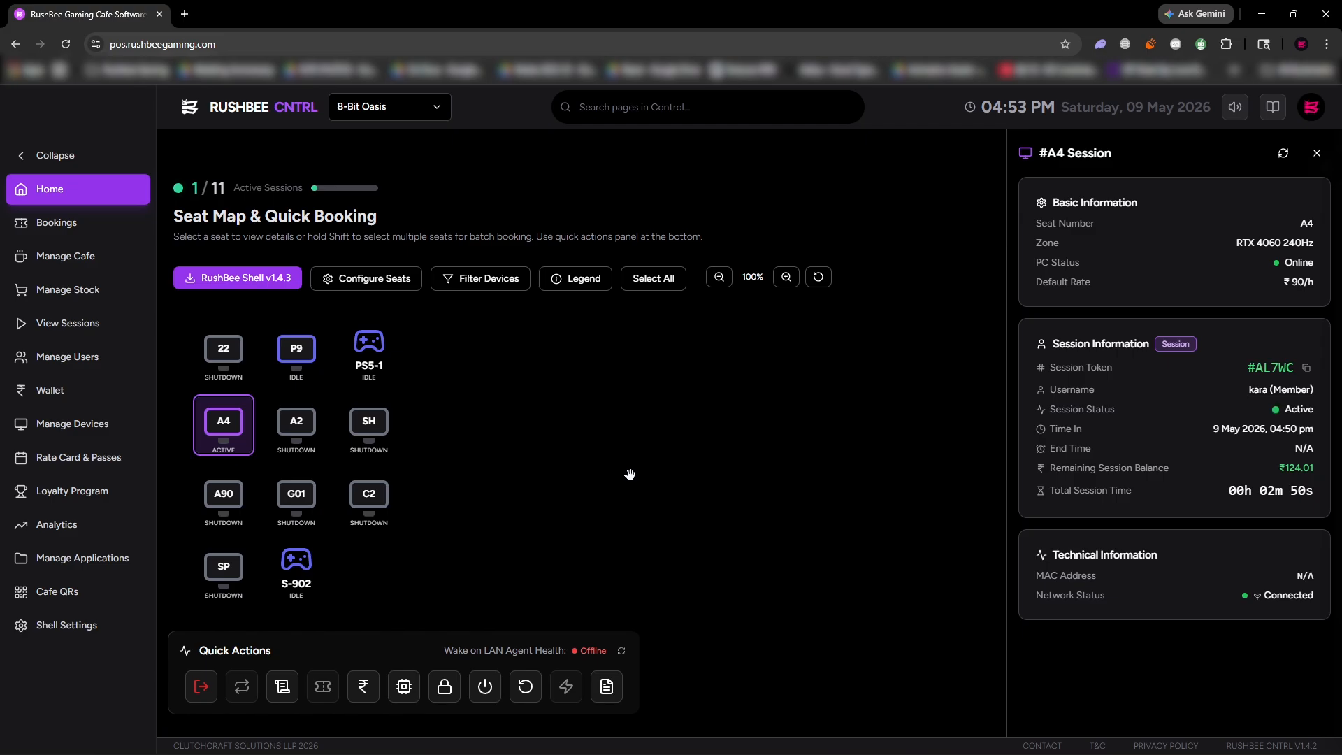
Examine seat A4's session history, including page 2 and the end time and duration columns, and close it
left_click(283, 688)
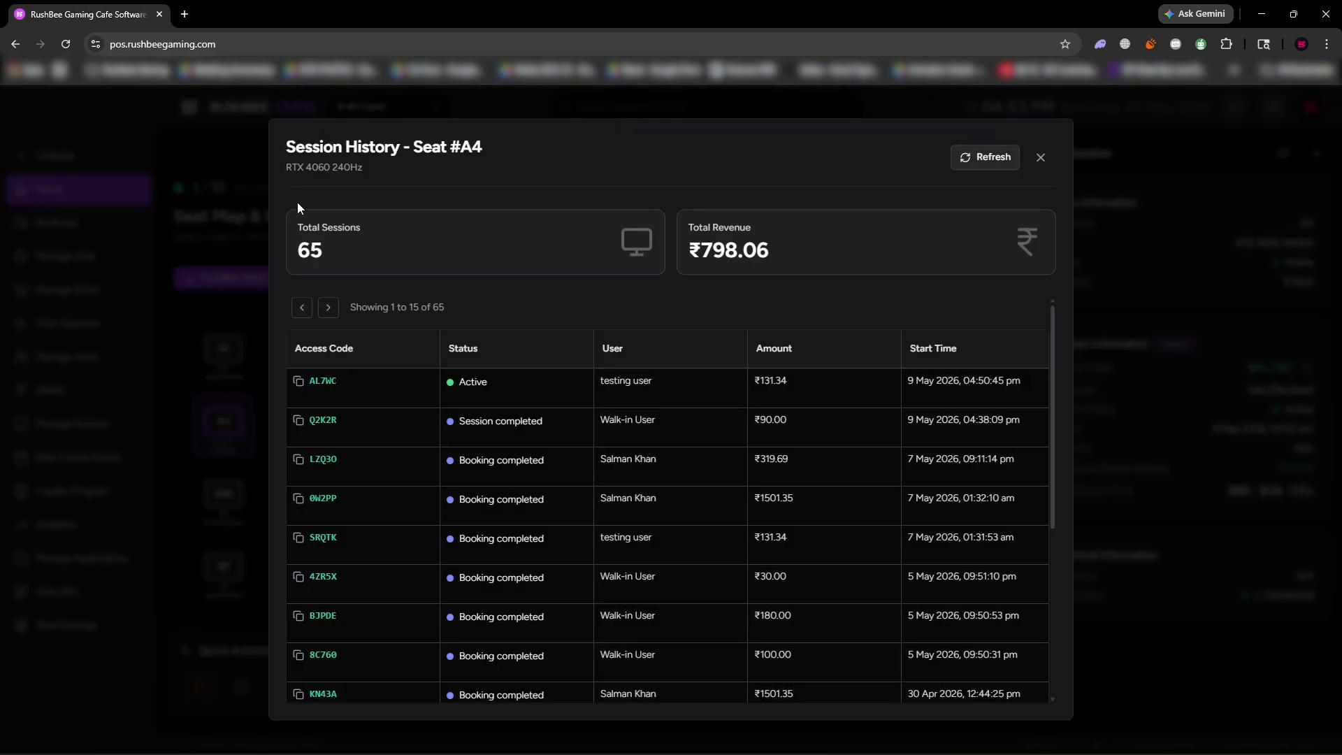
scroll(534, 509, "down", 5)
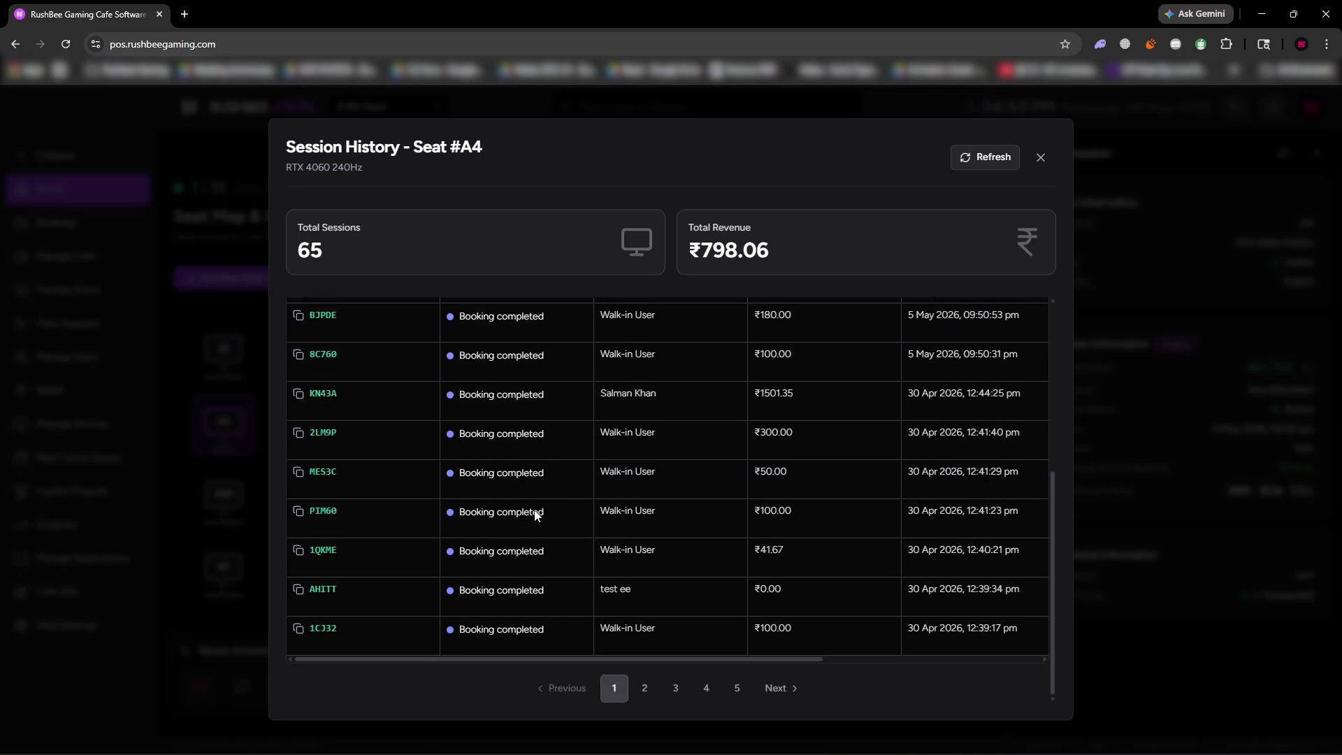
scroll(534, 509, "up", 5)
scroll(534, 517, "down", 5)
left_click(644, 687)
scroll(659, 494, "down", 5)
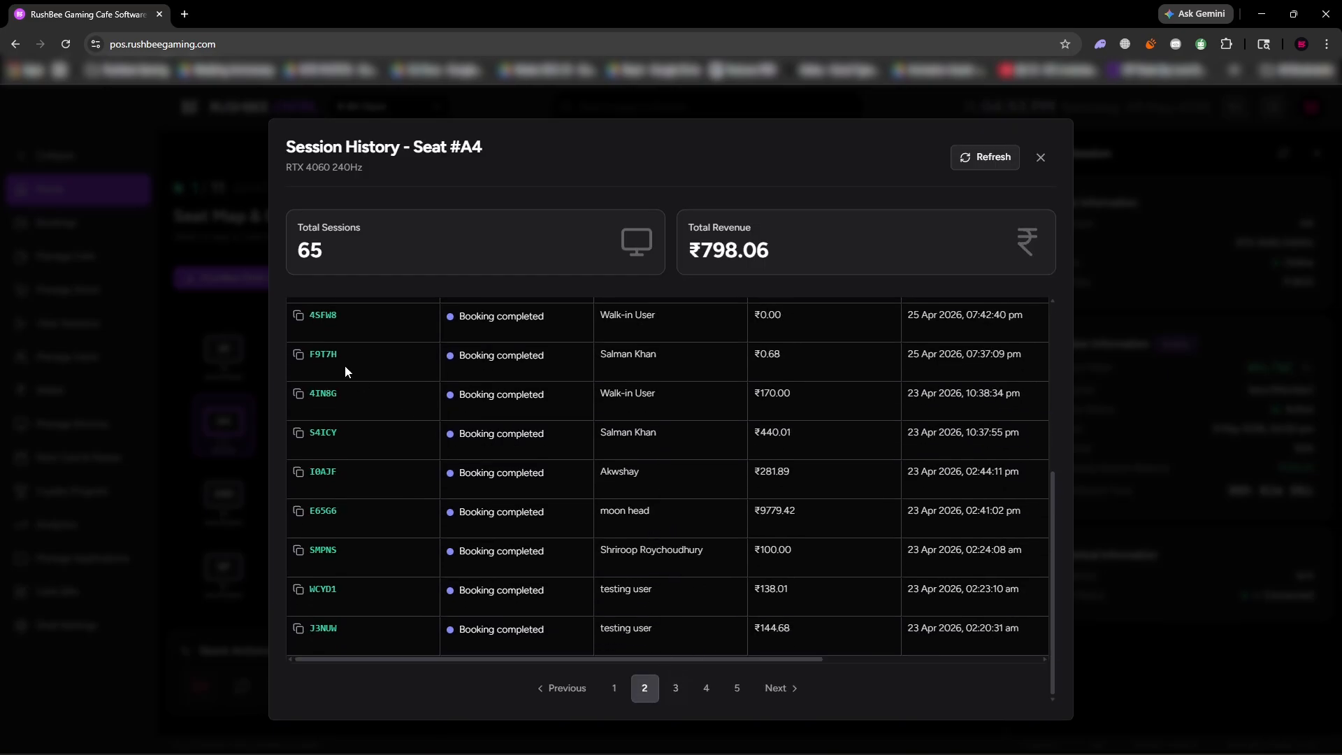
scroll(328, 395, "up", 5)
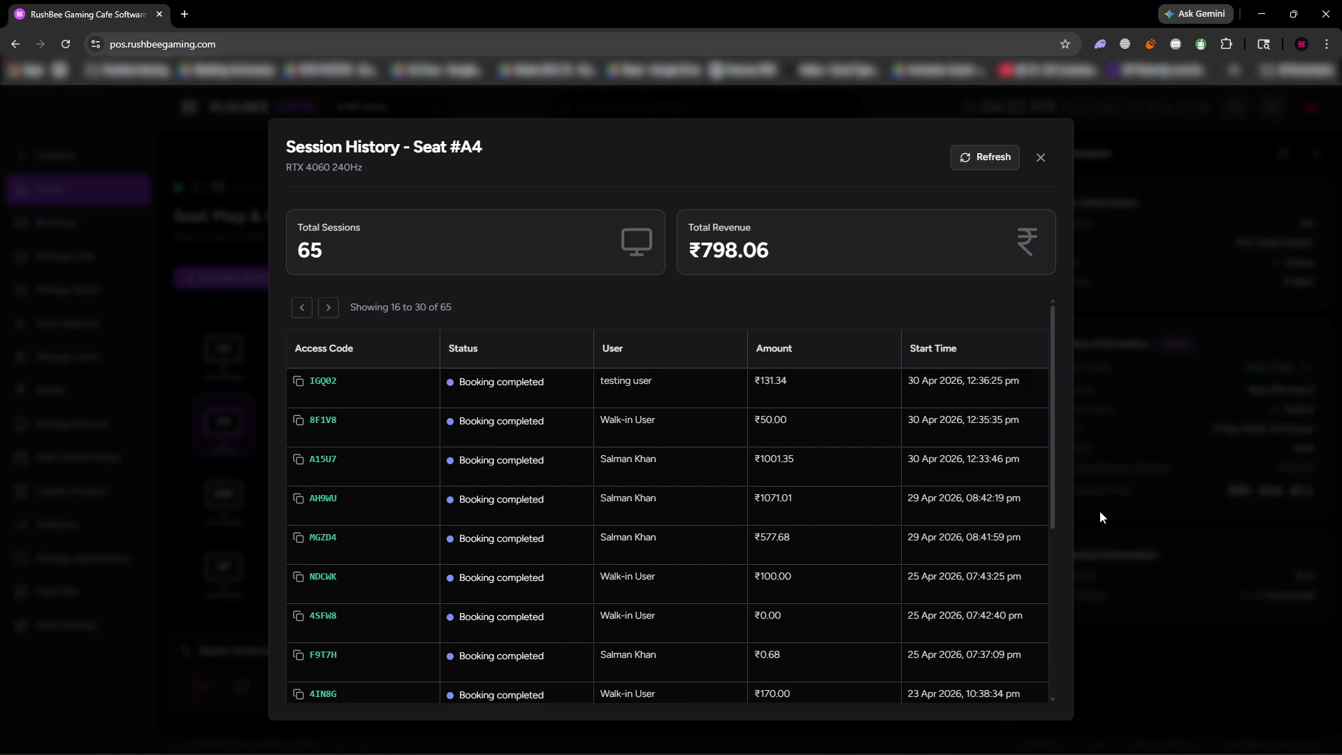
scroll(802, 431, "right", 4)
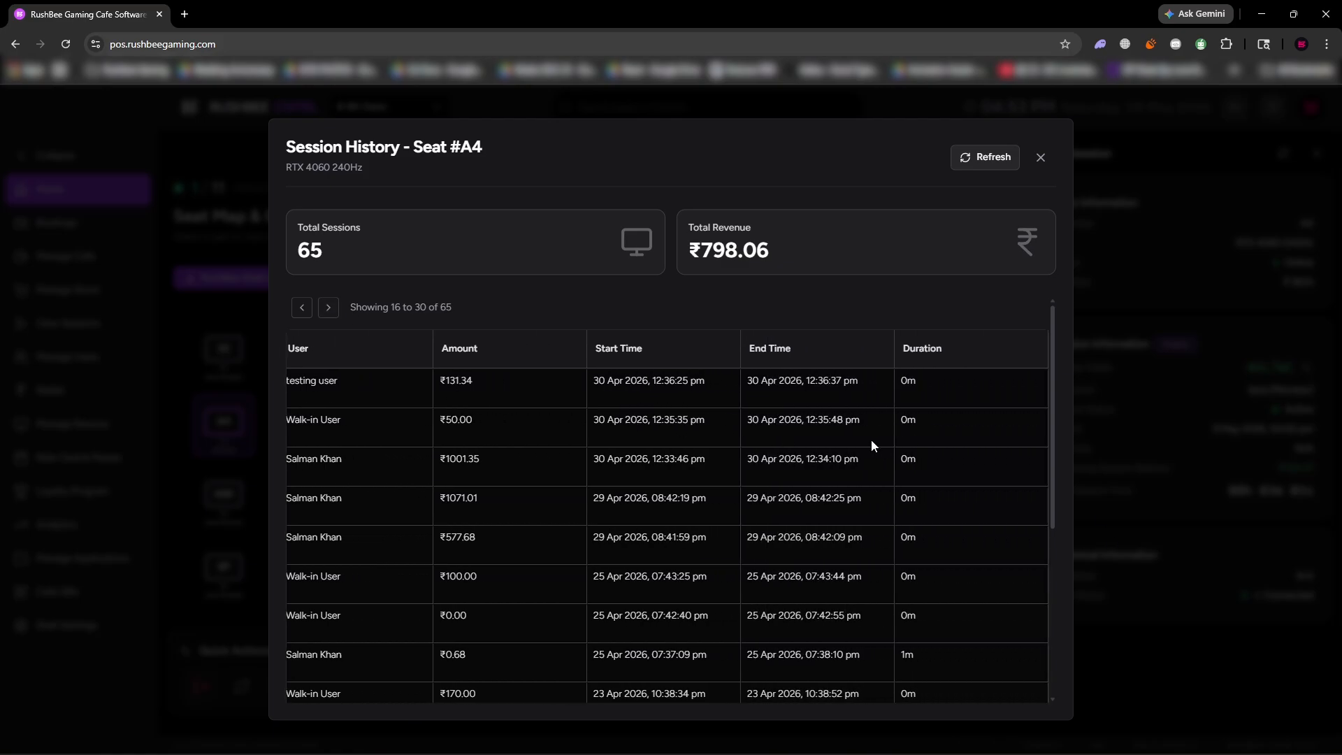
scroll(859, 434, "left", 3)
scroll(860, 413, "left", 1)
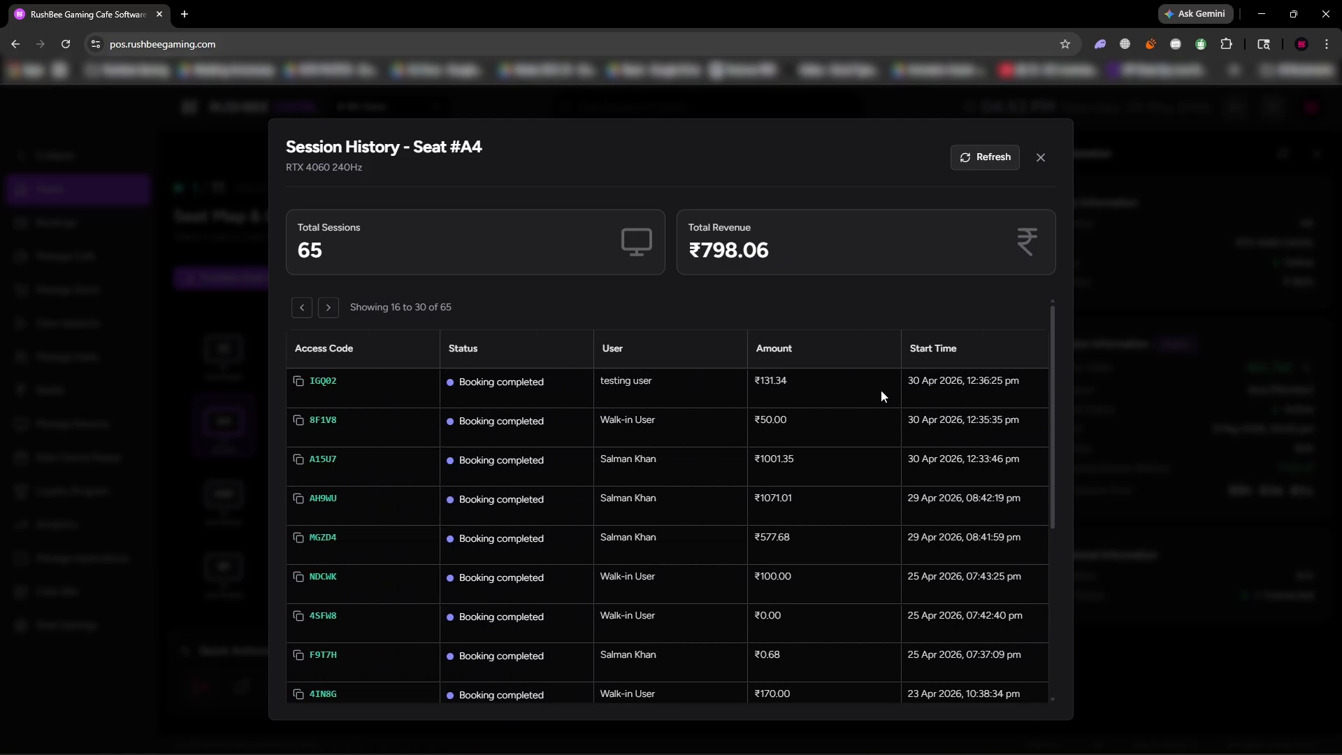
left_click(1046, 159)
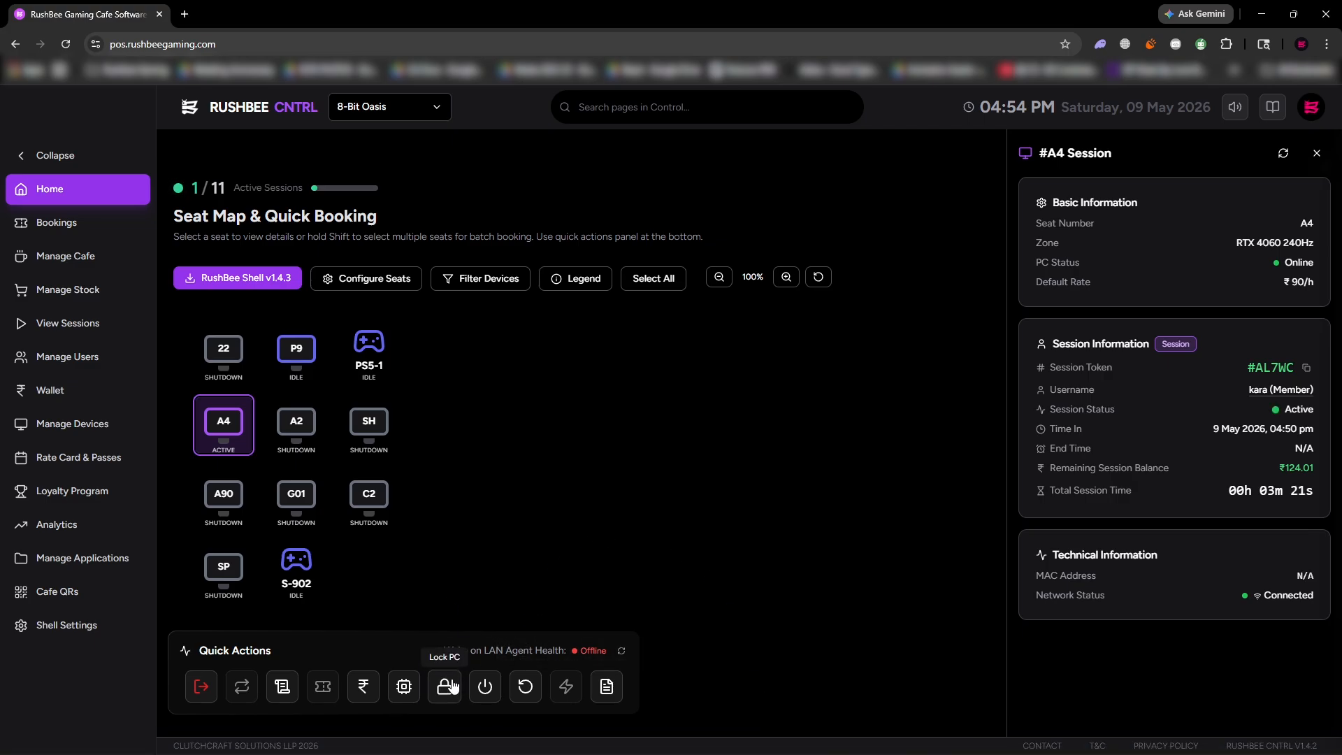
End the member session on seat A4
left_click(201, 686)
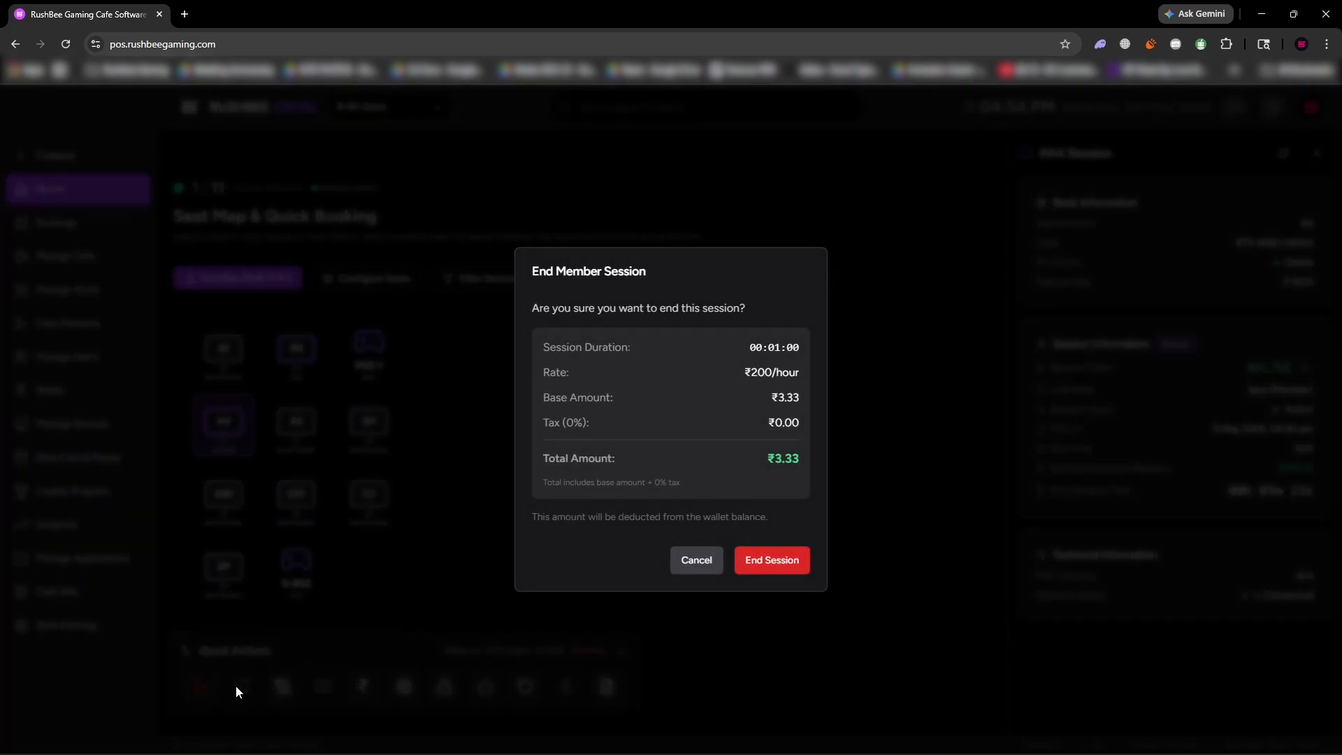
left_click(807, 561)
Start a member login session on seat P9 by searching for the member's username, and close the booking form
left_click(296, 349)
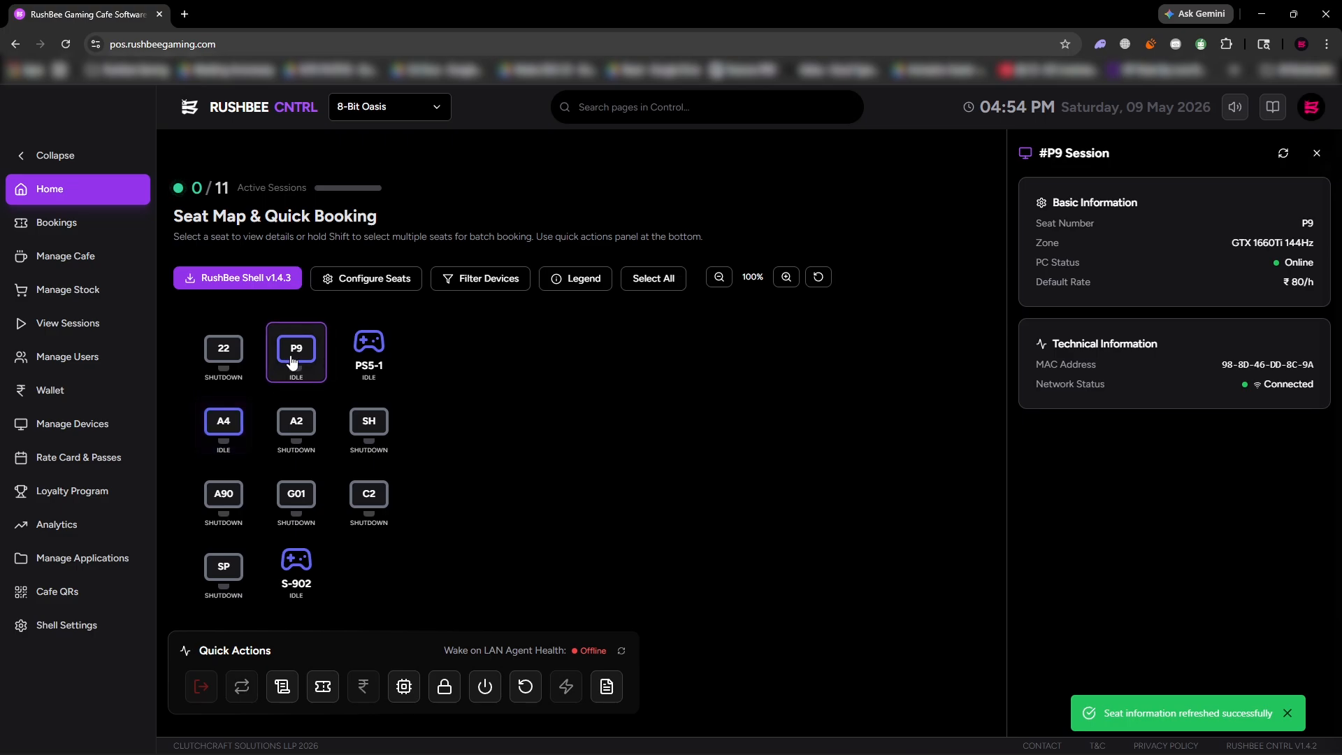
left_click(326, 688)
left_click(1076, 212)
left_click(1048, 314)
type("seip")
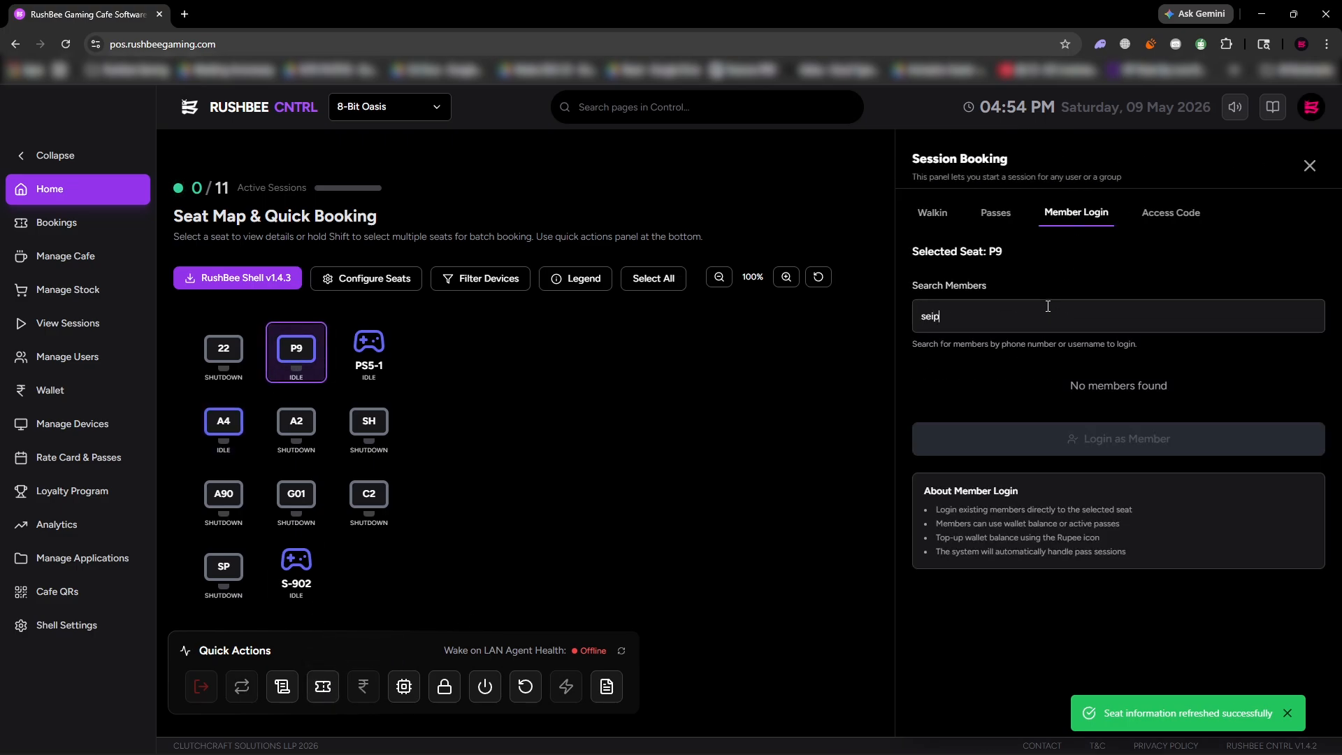
left_click(1153, 389)
left_click(1173, 455)
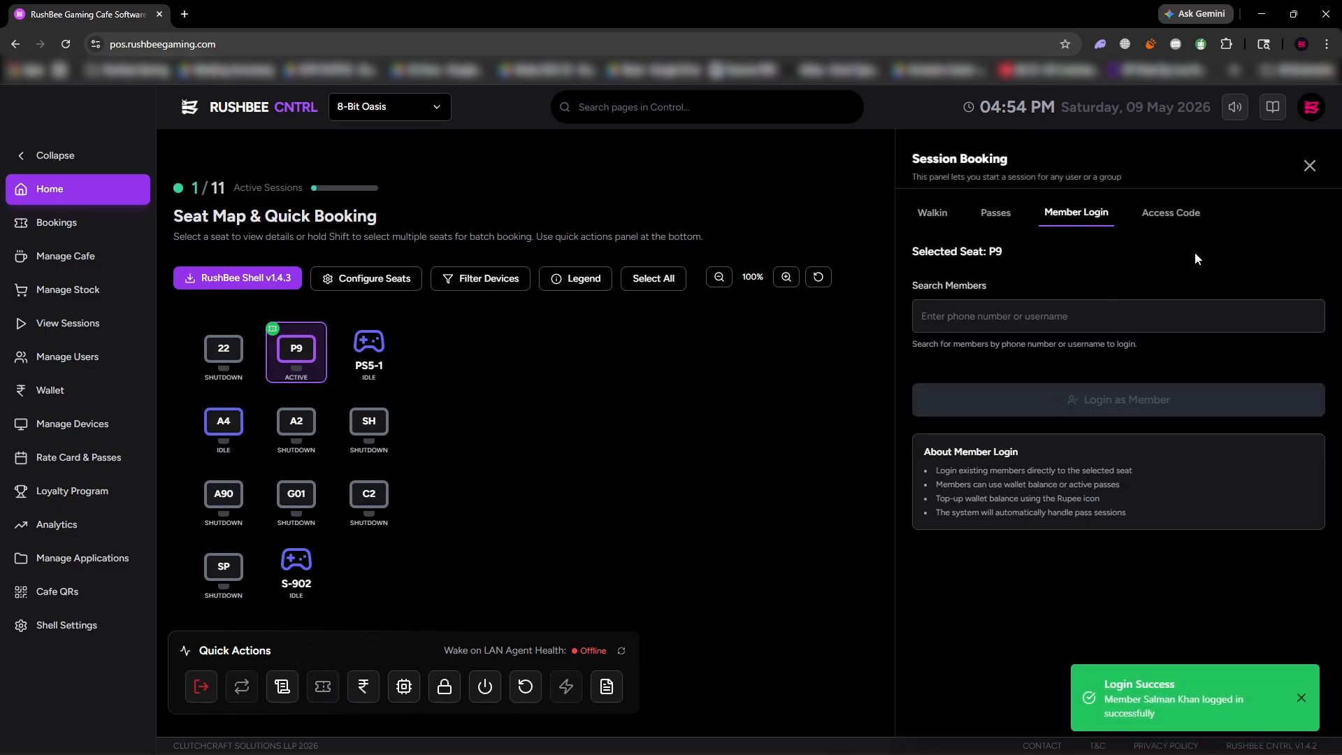
left_click(1311, 176)
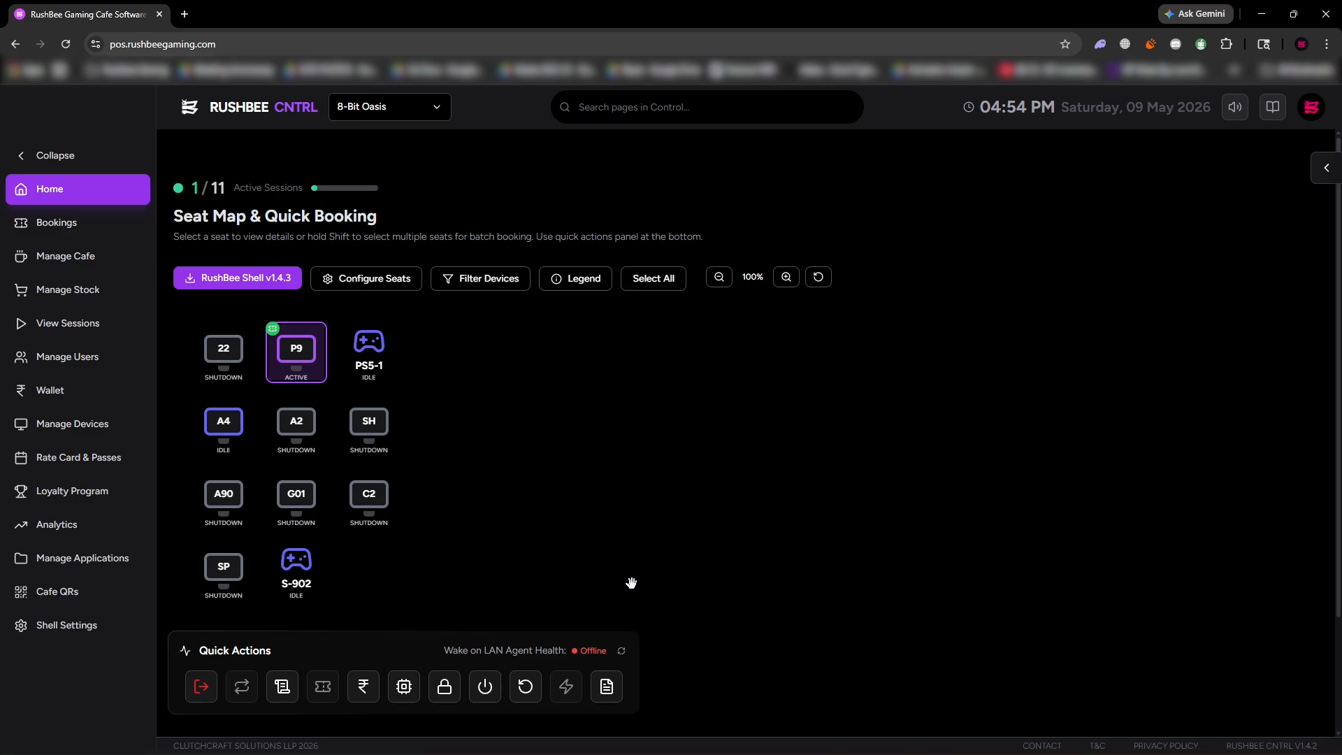
Try to lock seat P9 by entering the admin key, and check the session screen in RushBee Shell
left_click(444, 685)
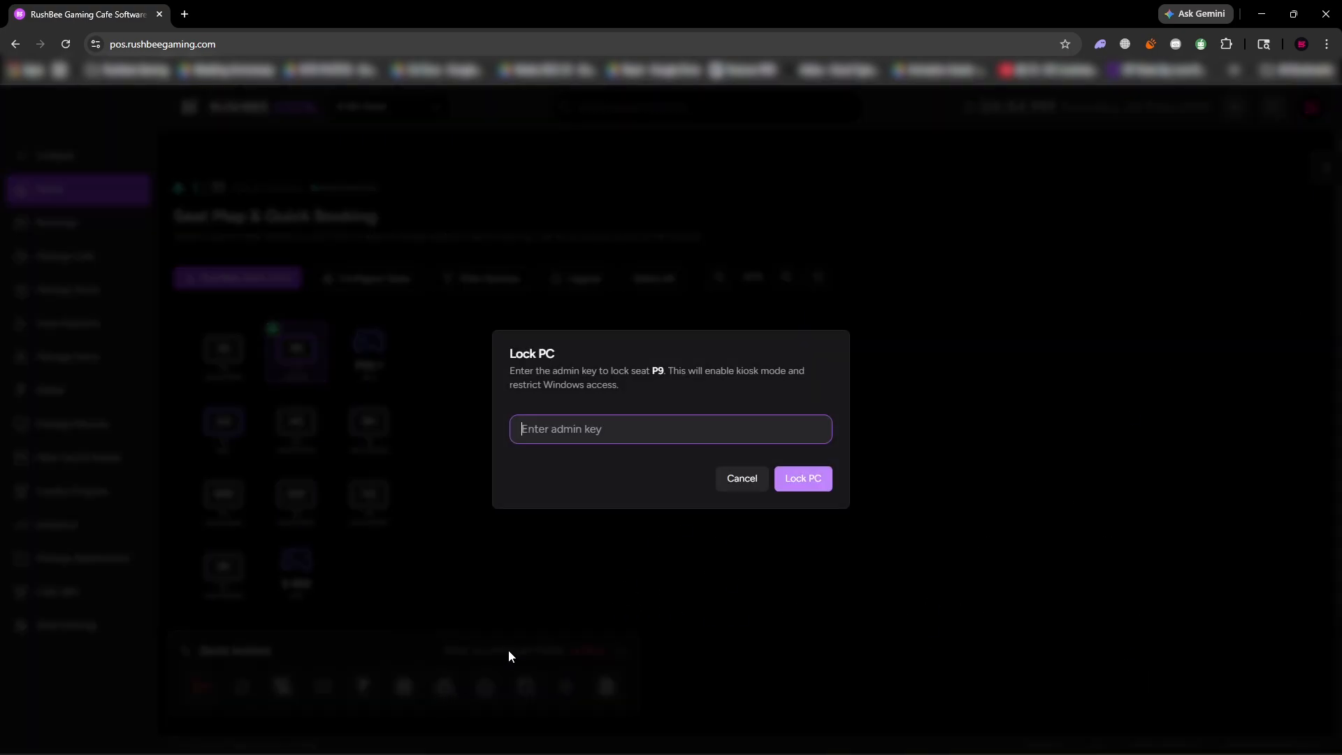
type("***")
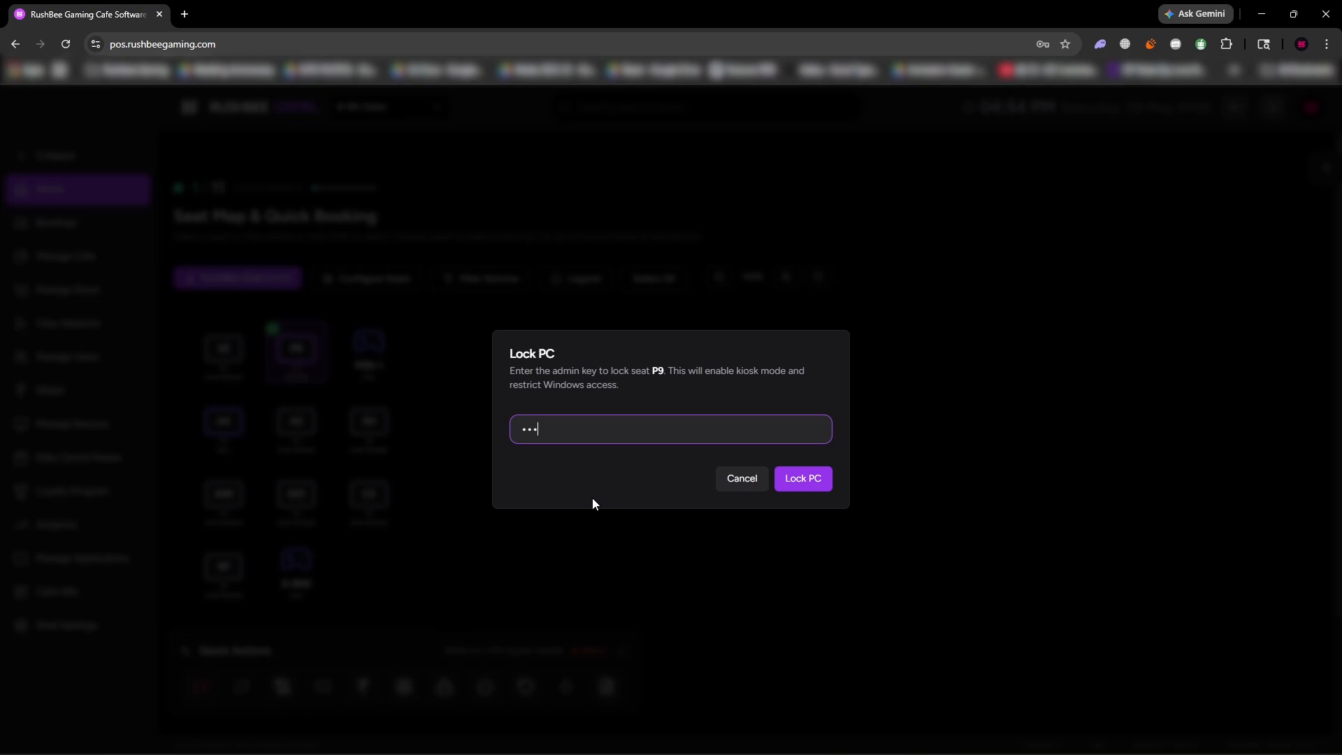
left_click(808, 487)
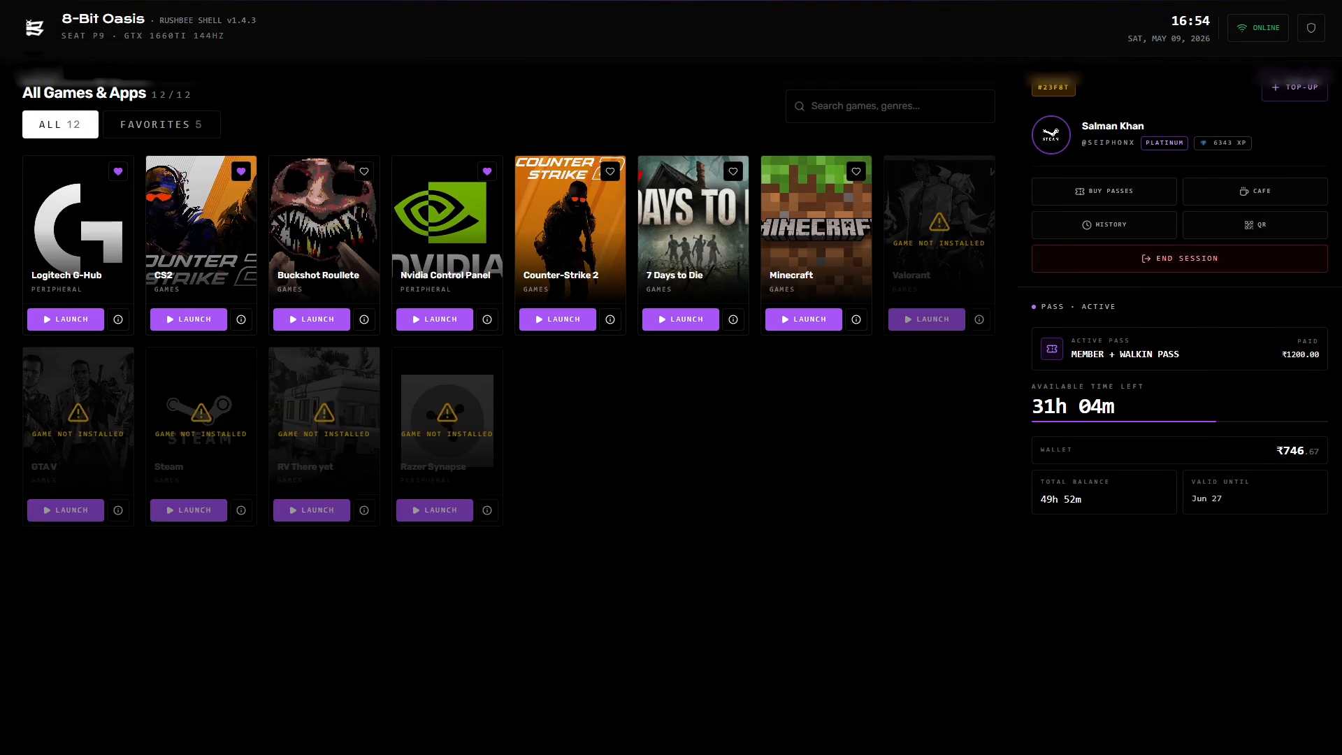
scroll(948, 683, "down", 1)
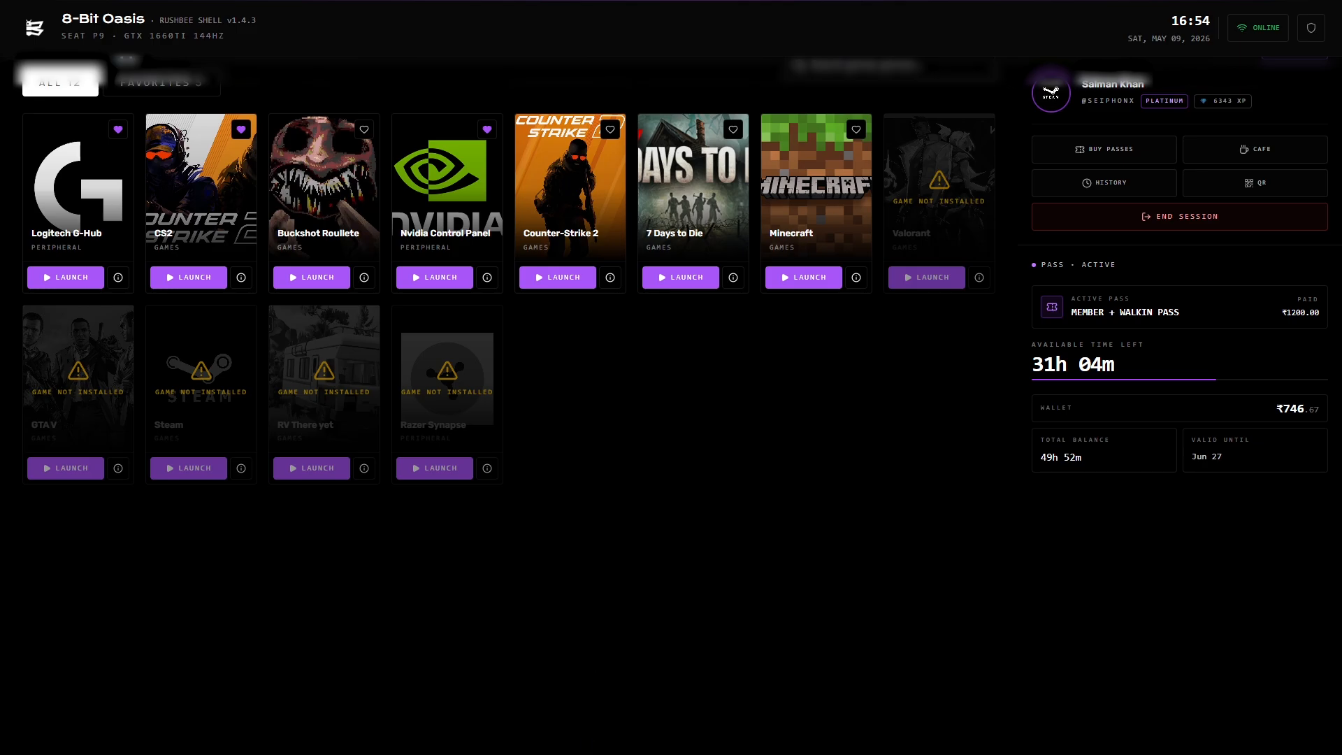
key("alt+Tab")
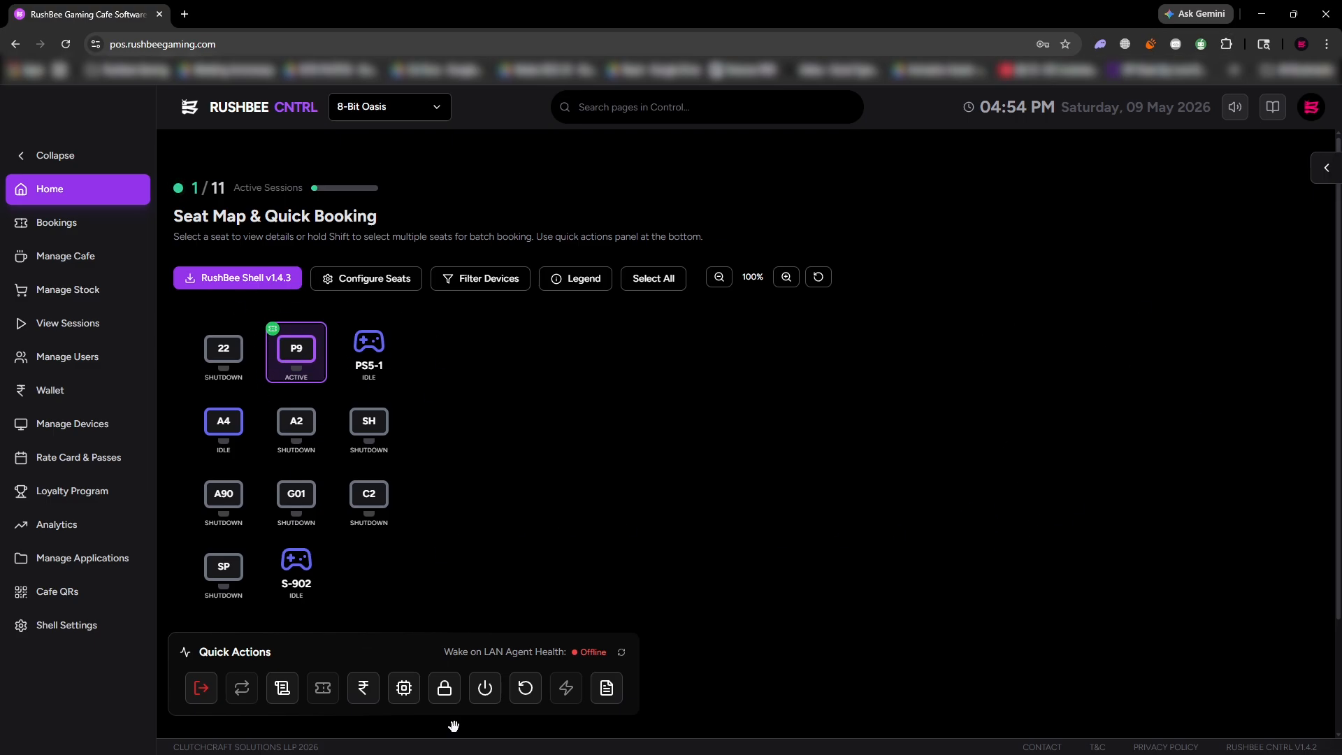
Send the lock command to seat P9 again, correcting the admin key before submitting it
left_click(444, 687)
type("****")
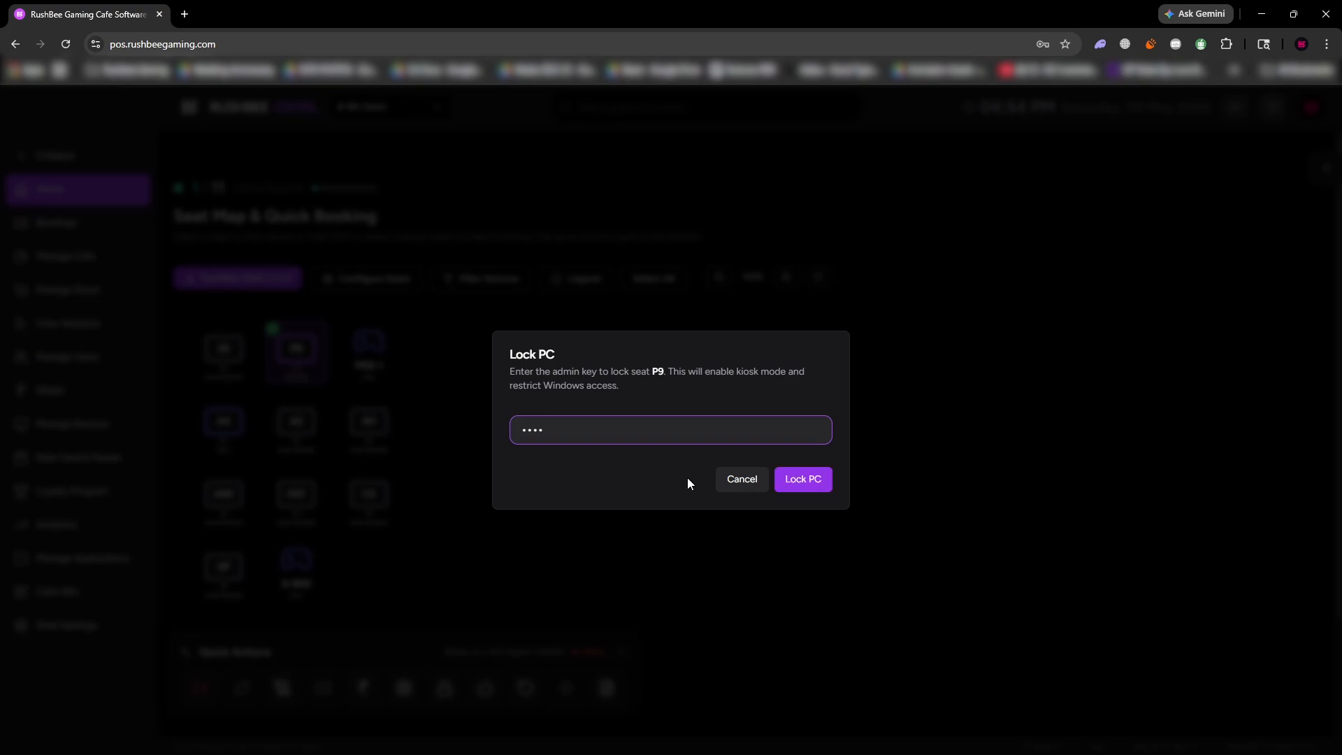
key("BackSpace")
key("BackSpace")
key("BackSpace")
type("*")
left_click(807, 483)
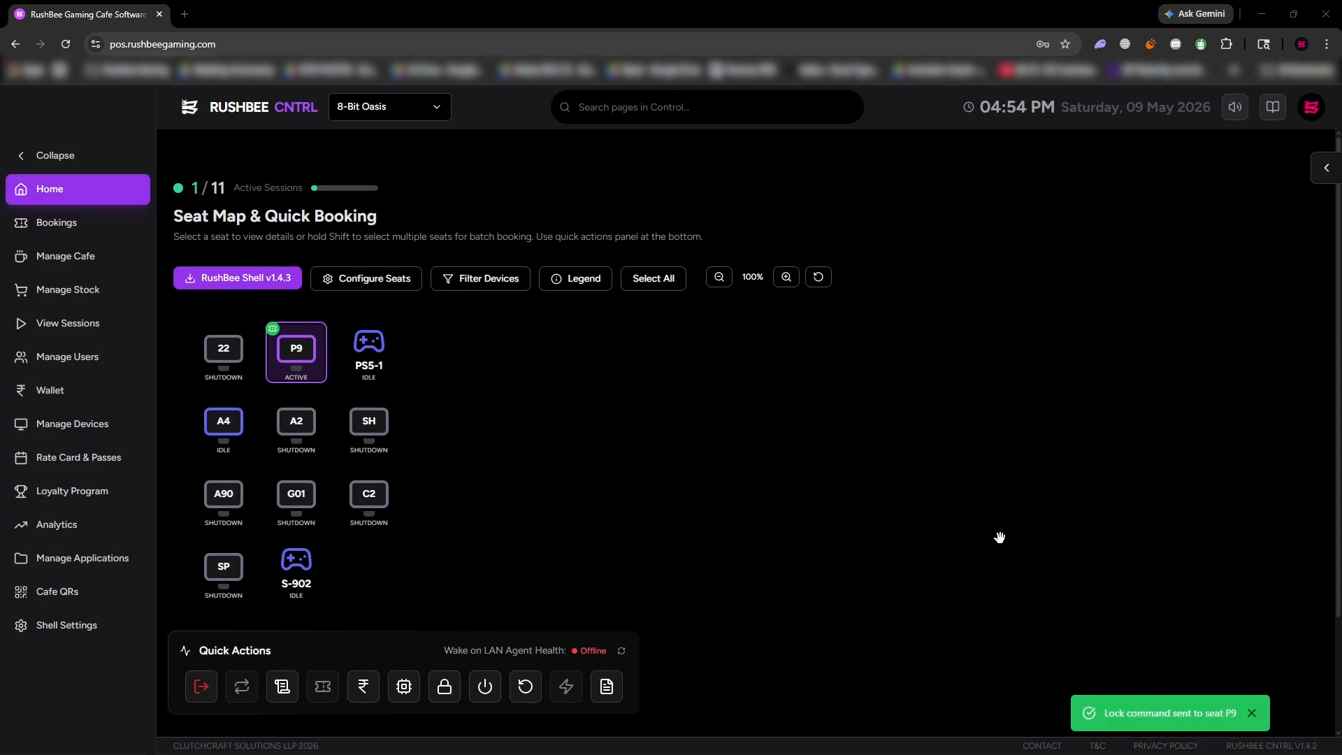
Test whether the Windows Start menu can still be opened on the PC after the lock command
key("super")
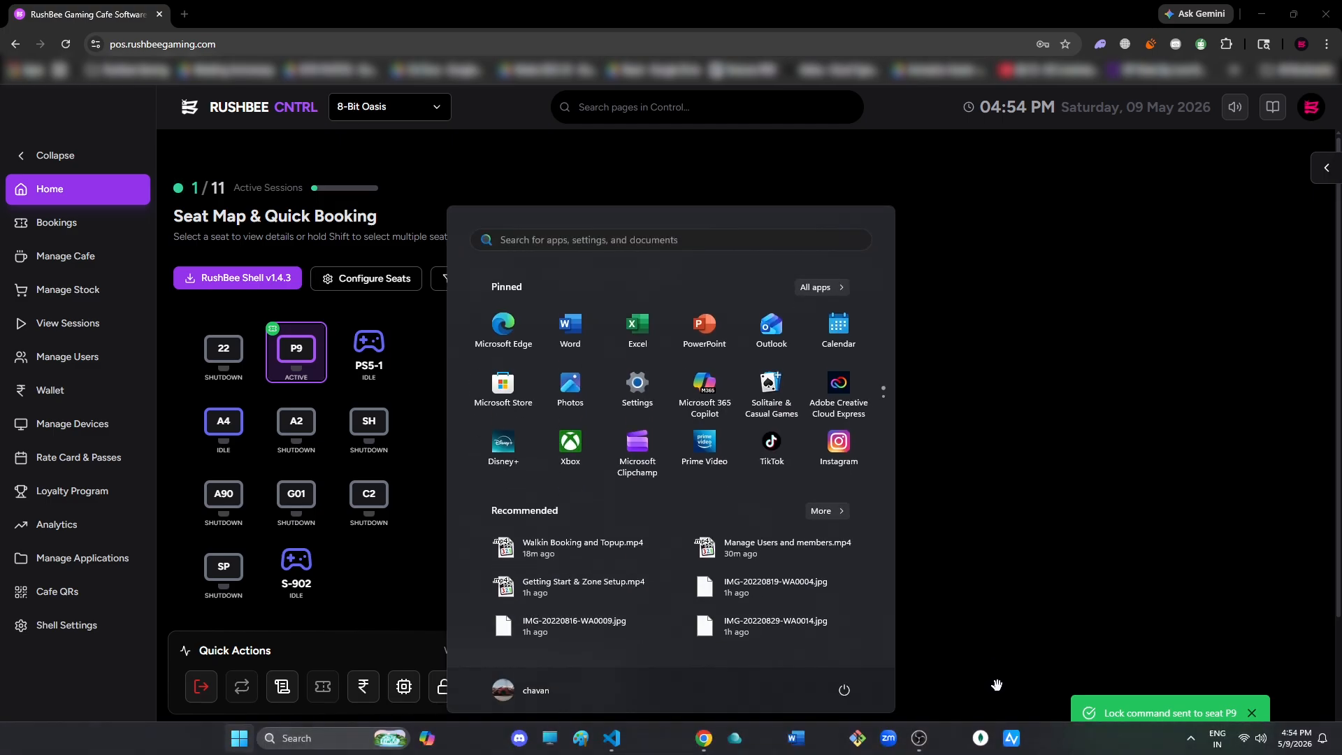
key("super")
key("super")
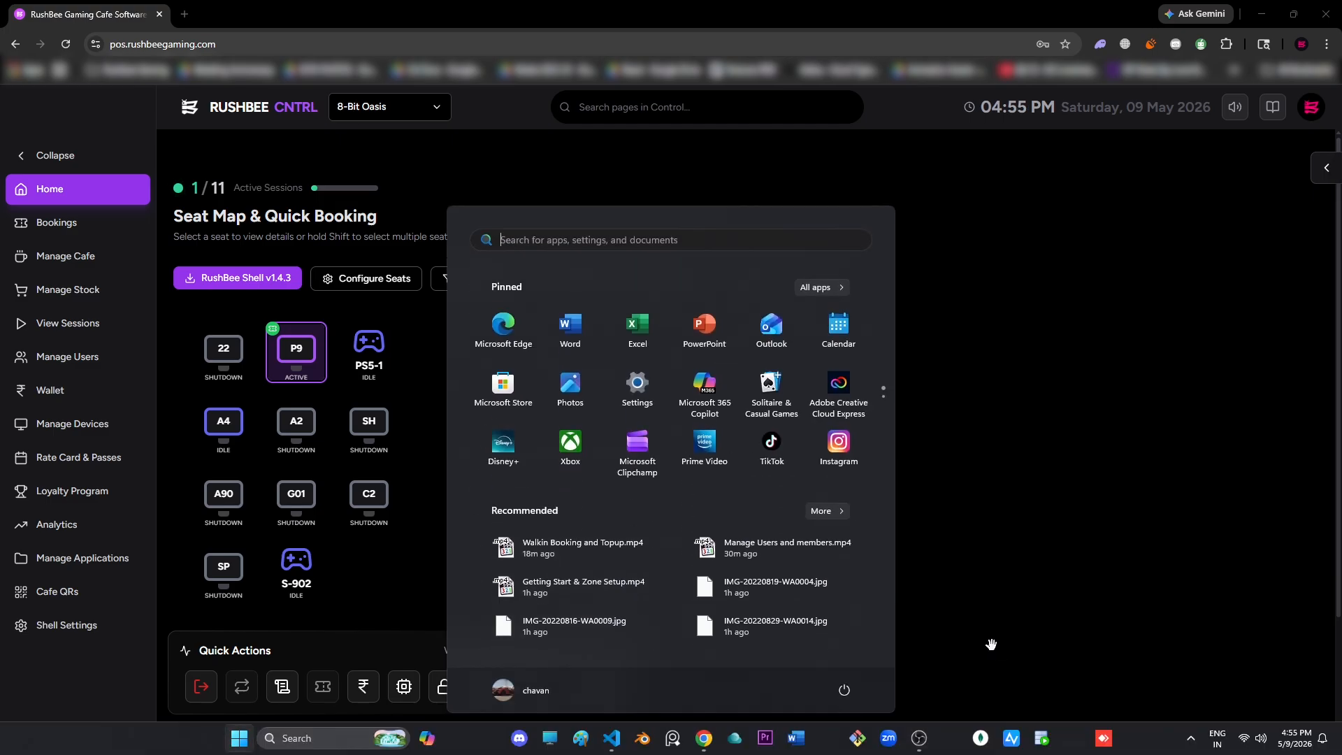
Dismiss the Windows Start menu and end the active session on seat P9
key("super")
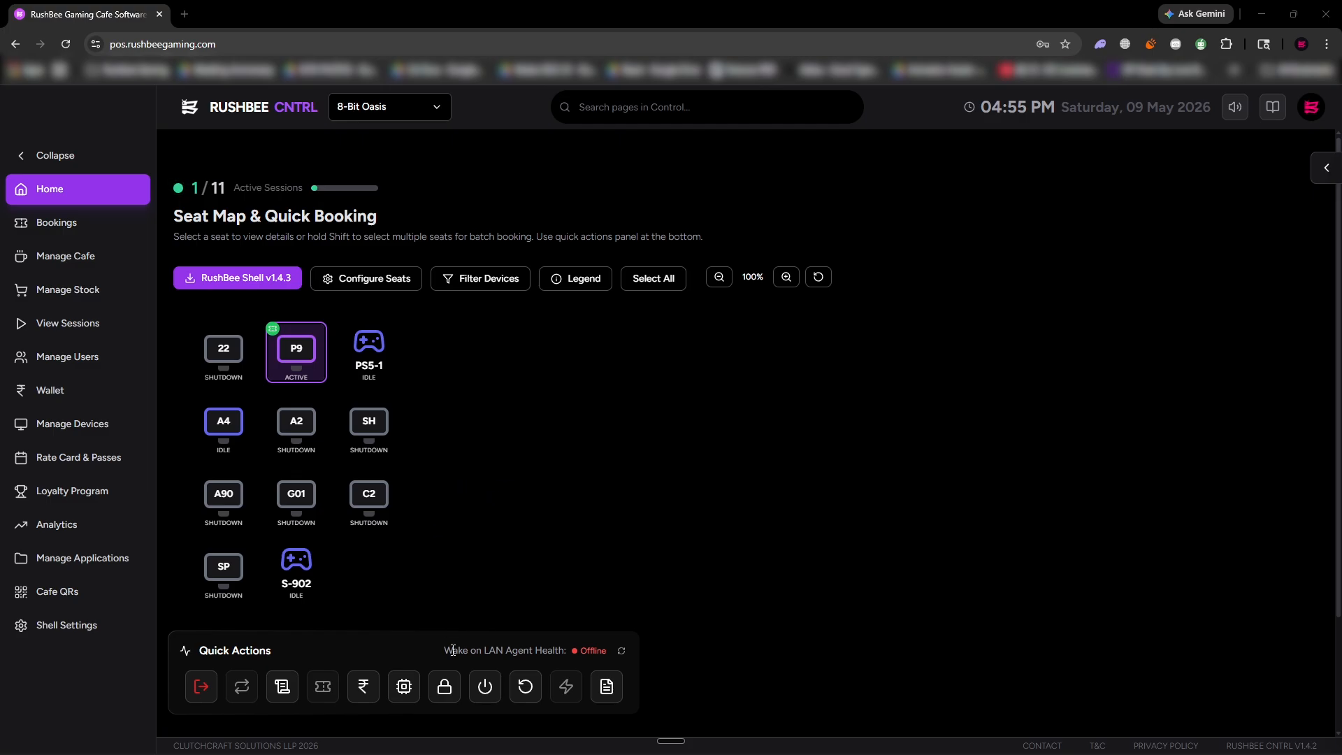
left_click(484, 691)
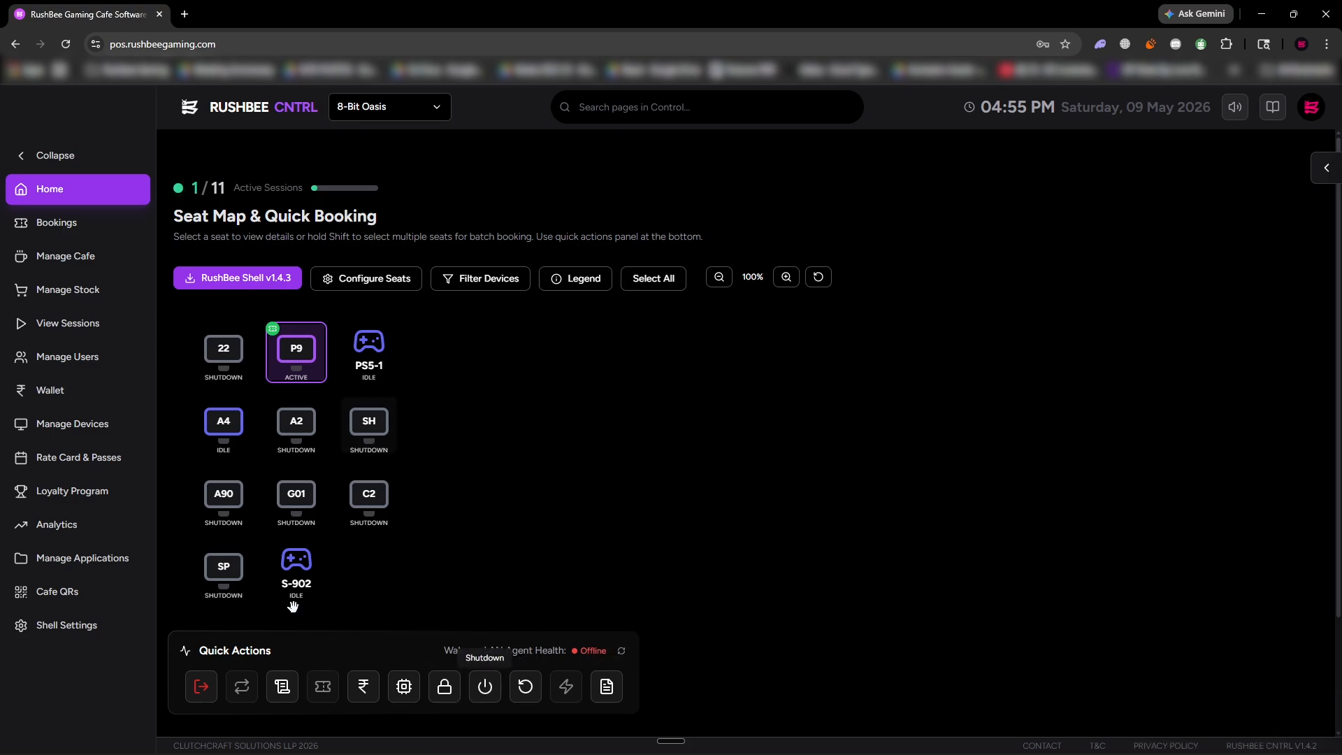
left_click(202, 685)
left_click(769, 526)
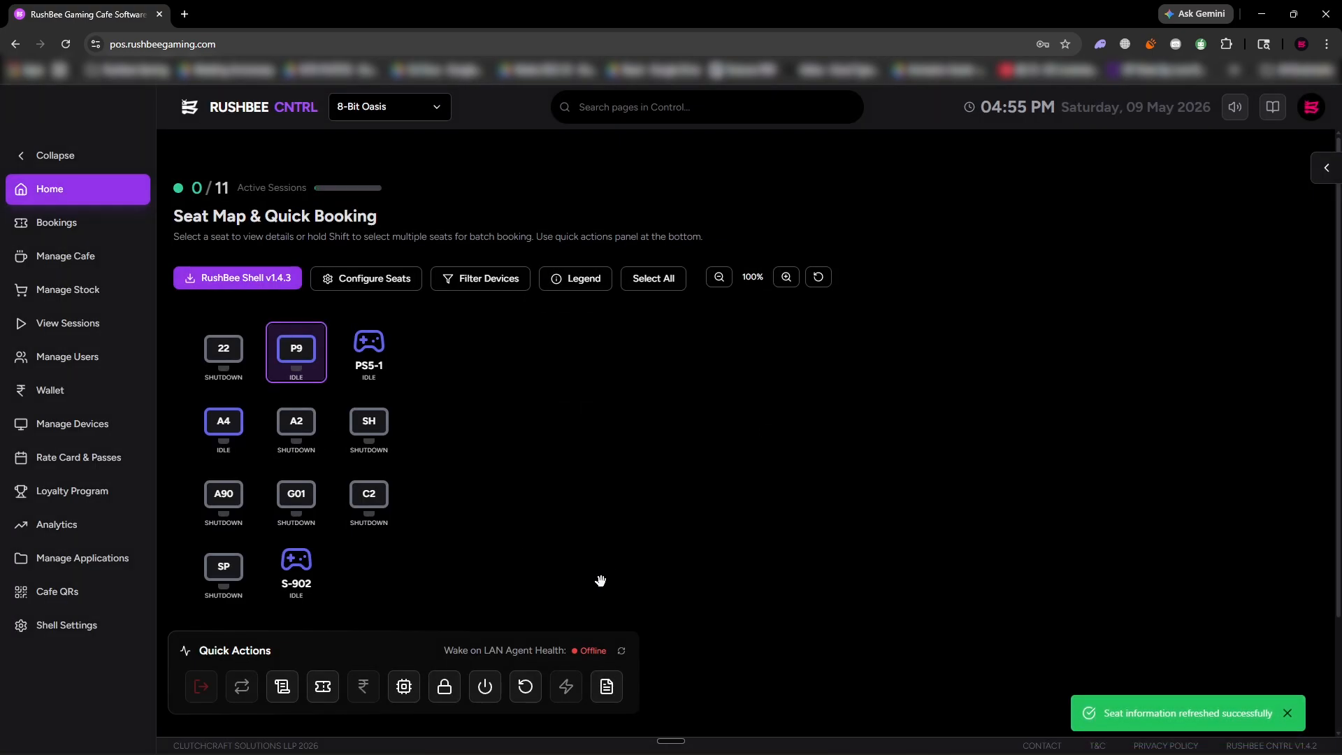
Review the shutdown and restart confirmations for seat P9, cancelling each without executing it
left_click(485, 687)
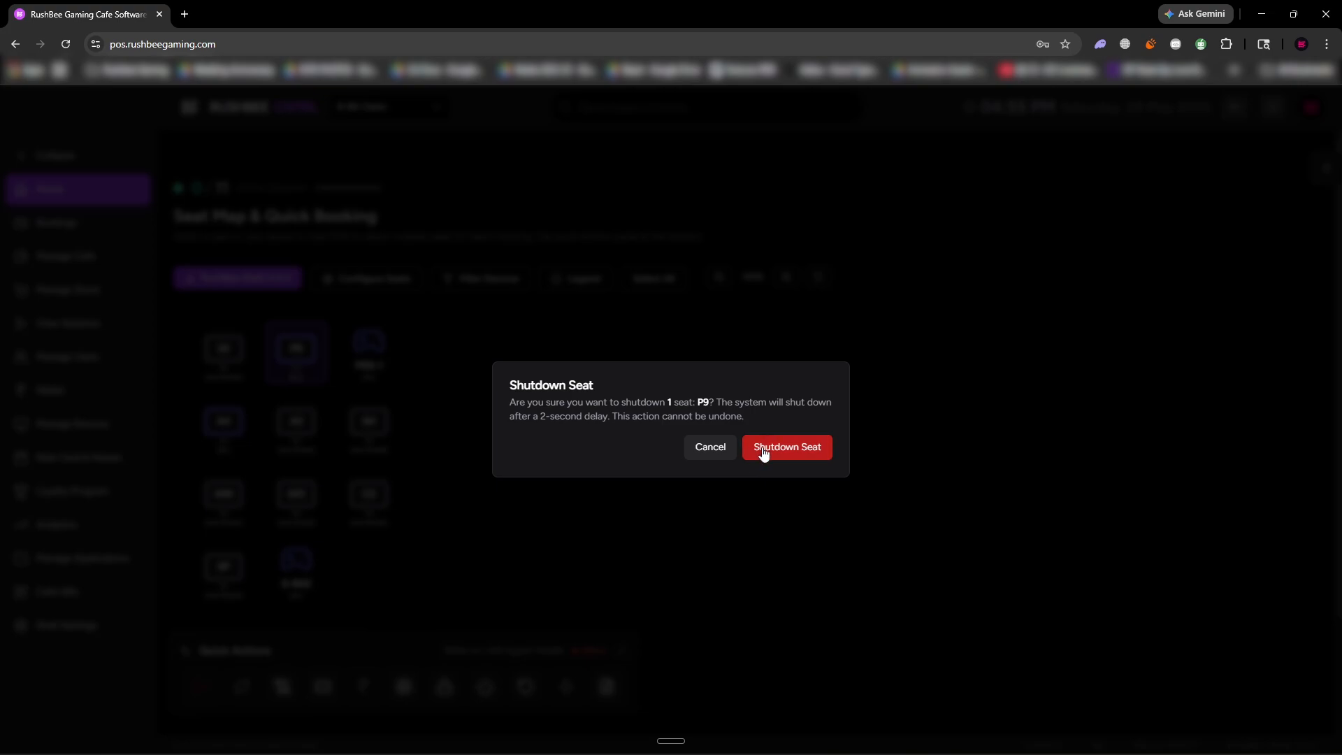
left_click(706, 453)
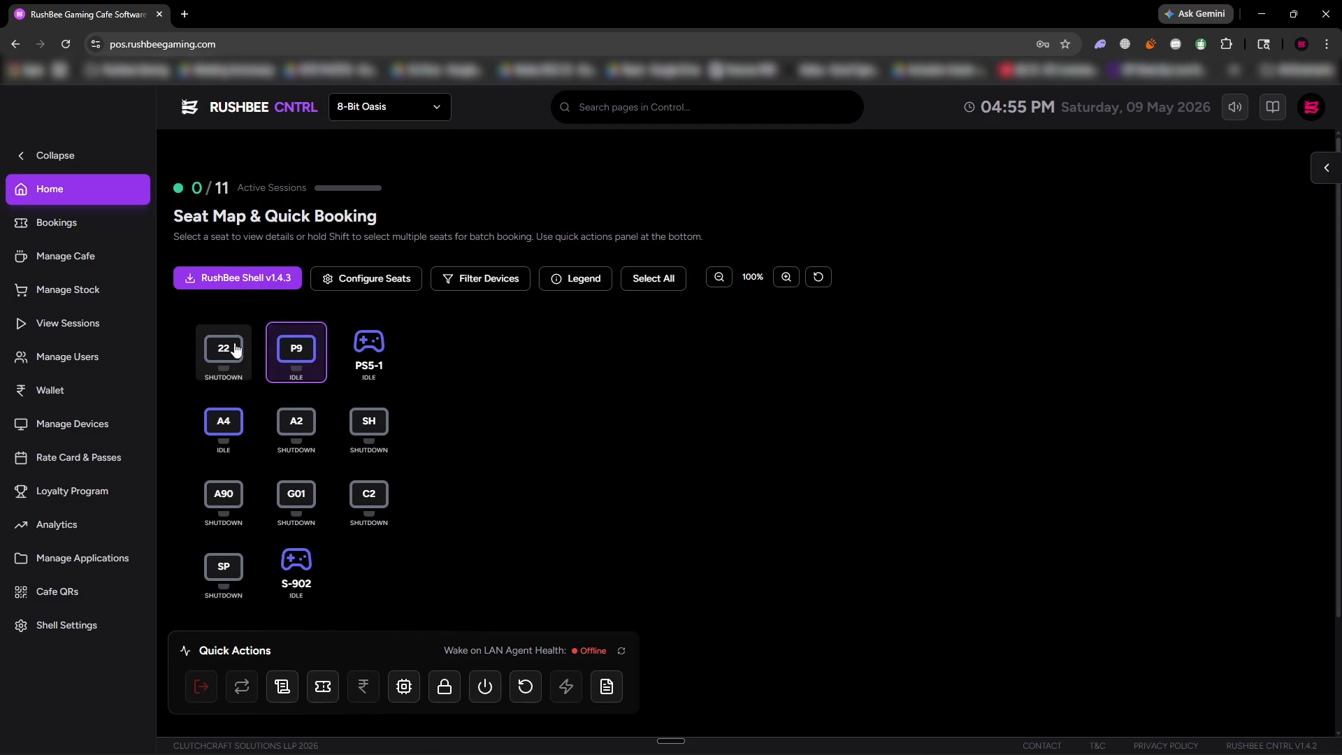
left_click(526, 683)
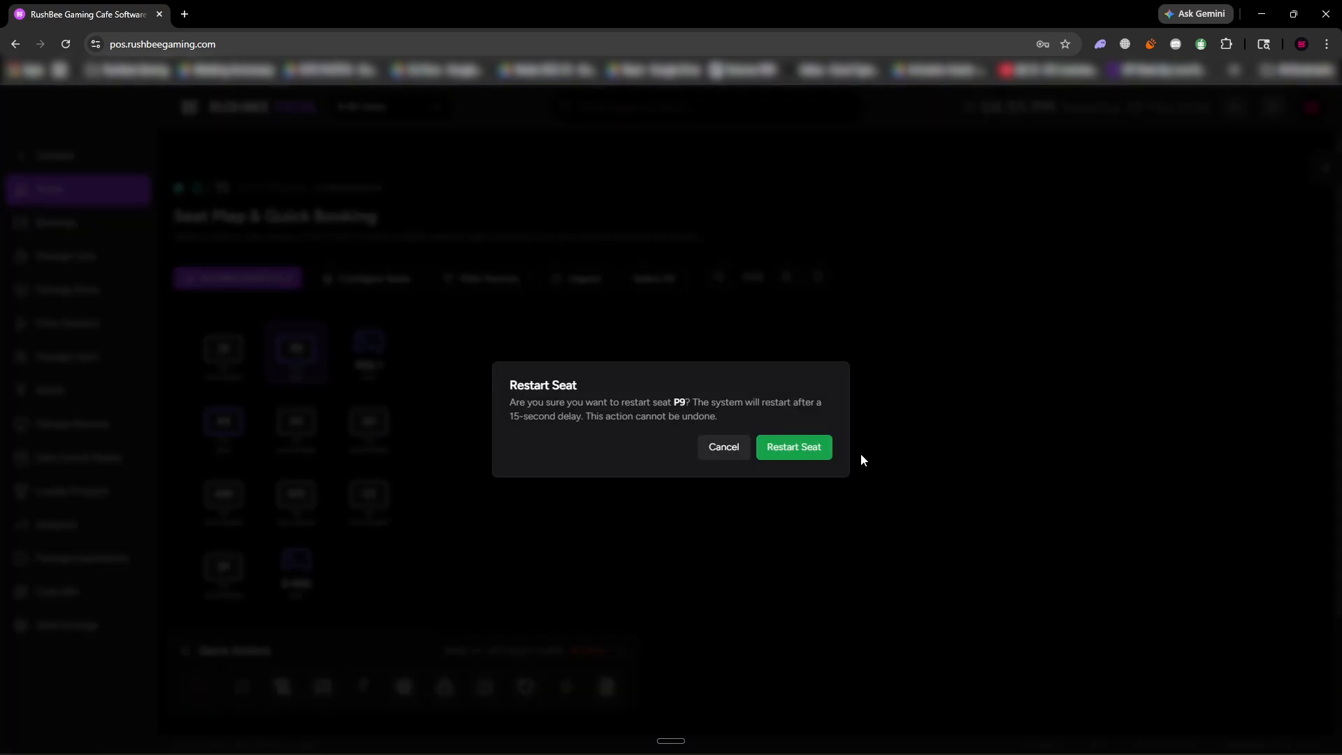
left_click(720, 449)
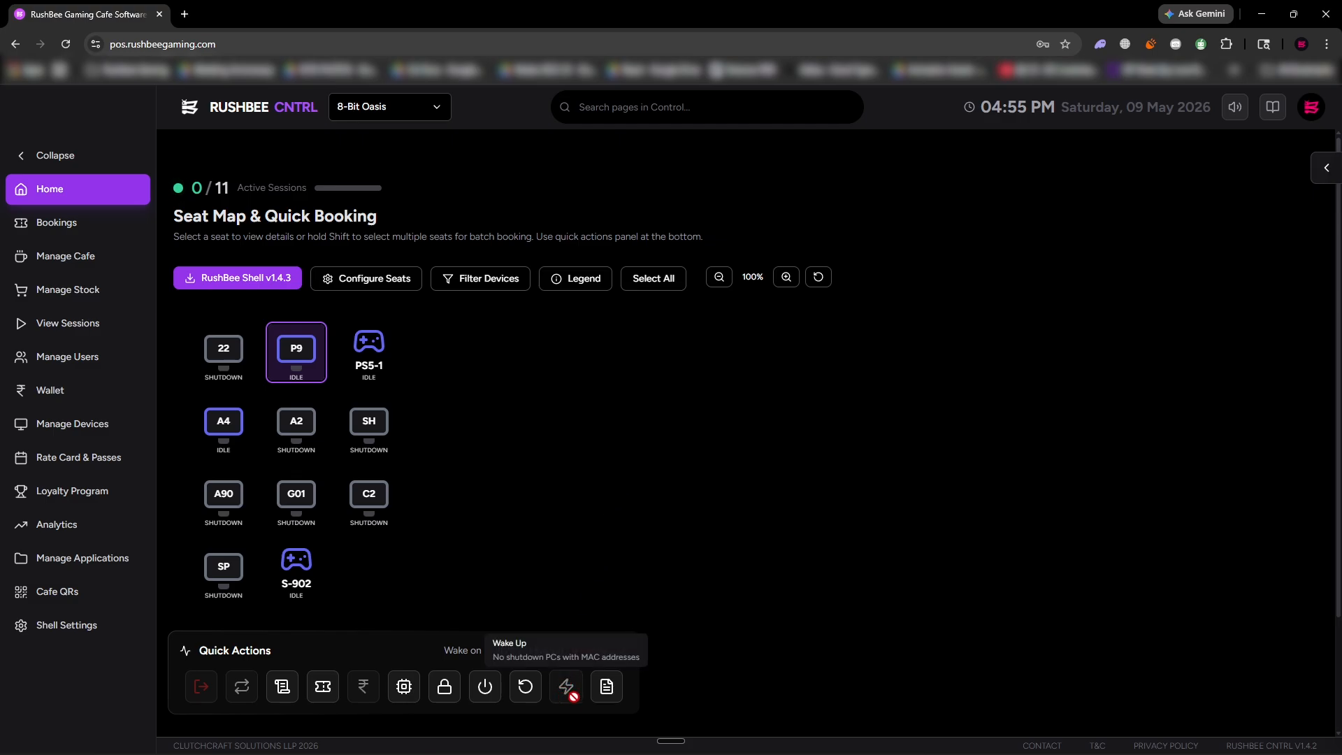
Select seat SH to check its Wake Up availability and the Wake on LAN agent health, and open the shift's Z-report
left_click(369, 423)
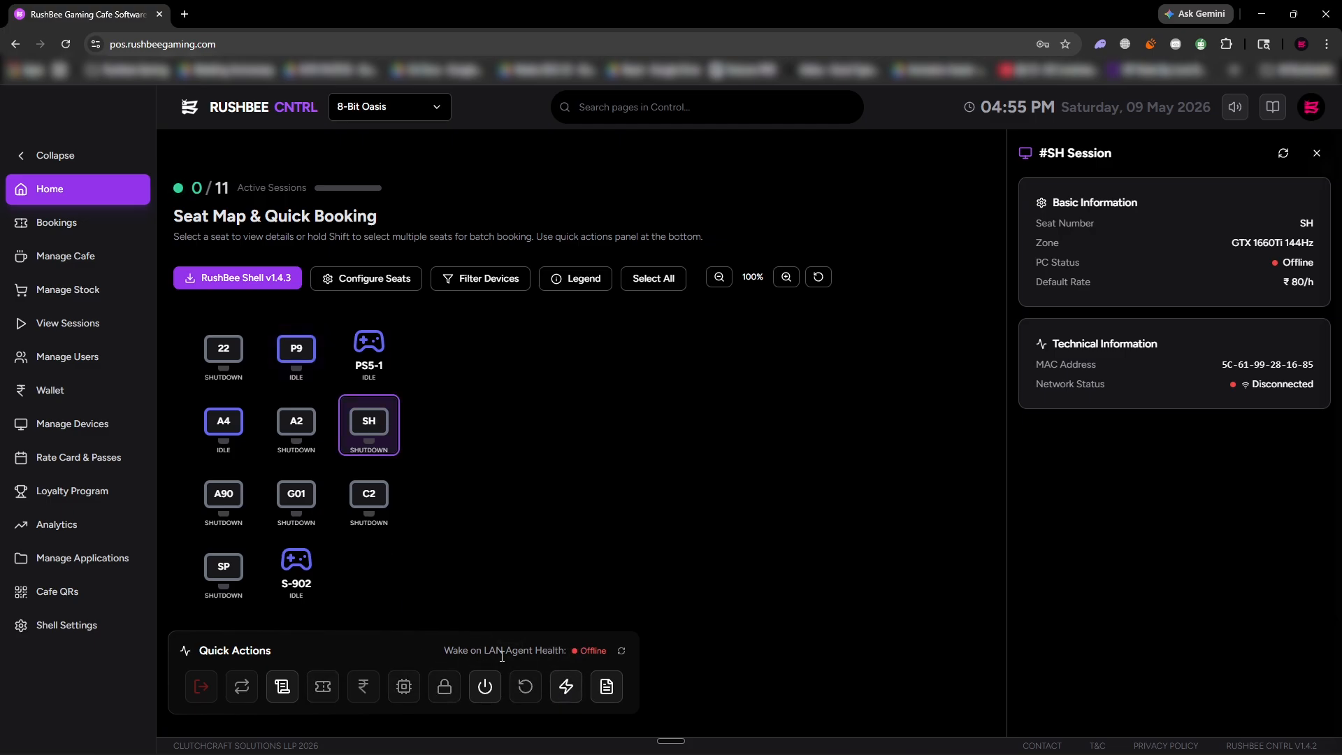
left_click_drag(582, 653, 610, 656)
left_click(607, 688)
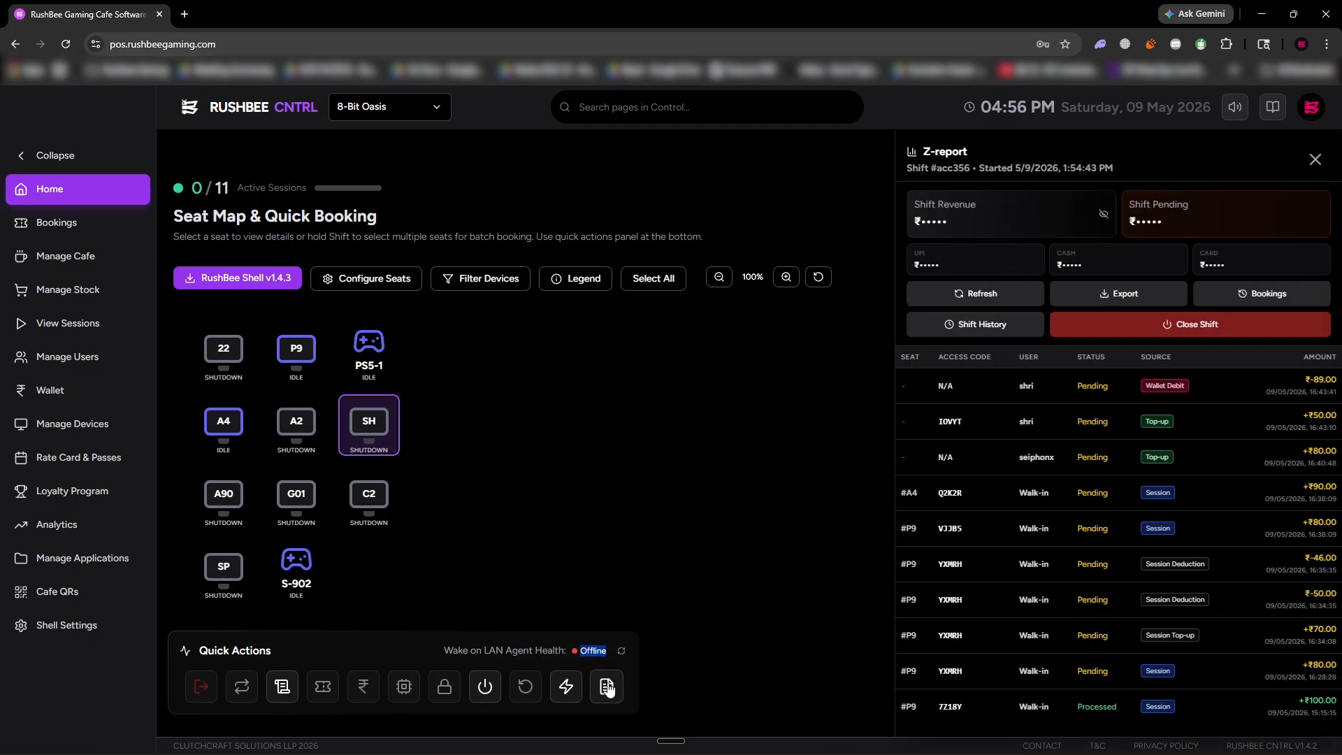